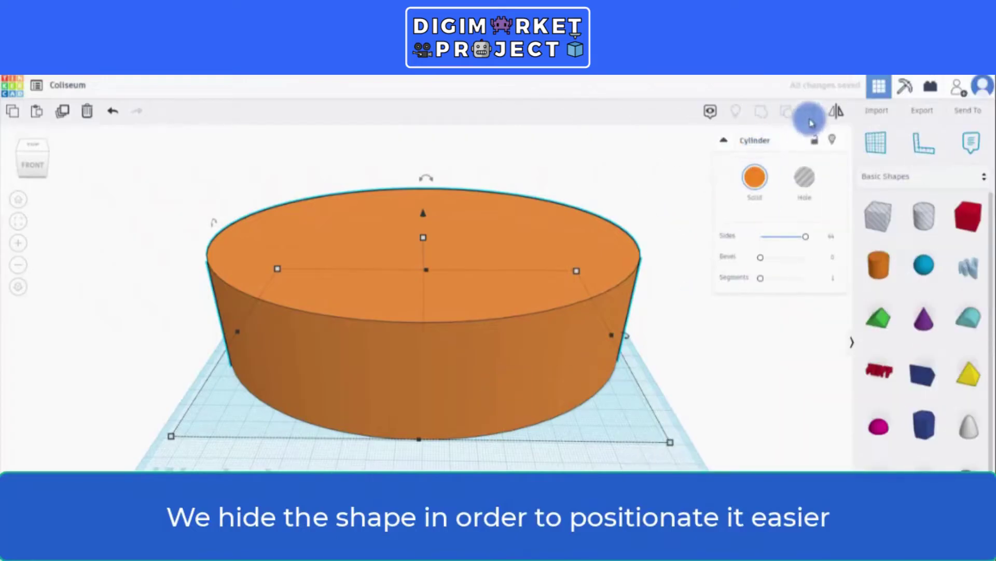
- Hide the large solid cylinder and select the remaining hole cylinder
click(833, 139)
click(441, 314)
right_drag(476, 393, 481, 385)
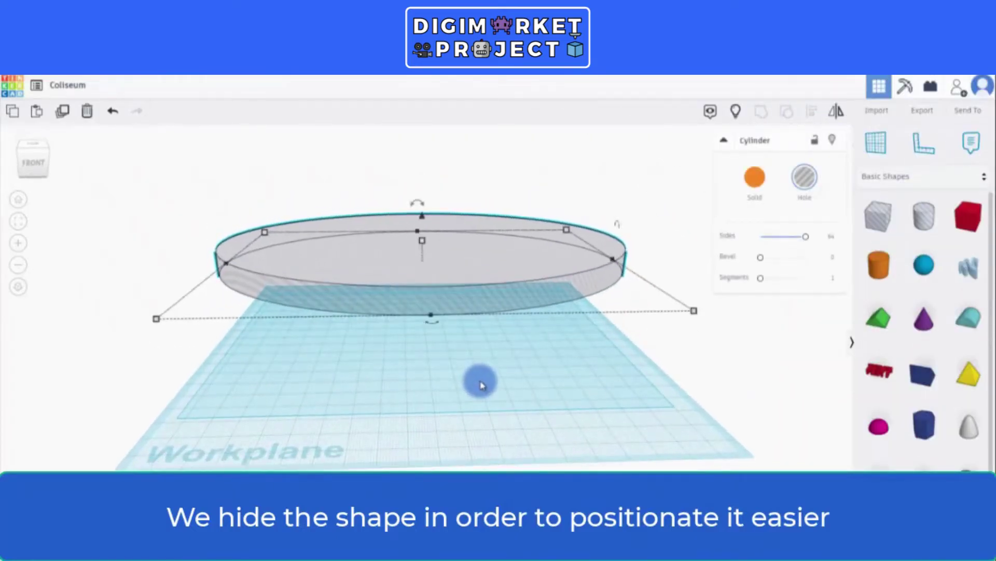
- Duplicate the hole cylinder and lower the copy beneath the original to form the second tier
click(63, 111)
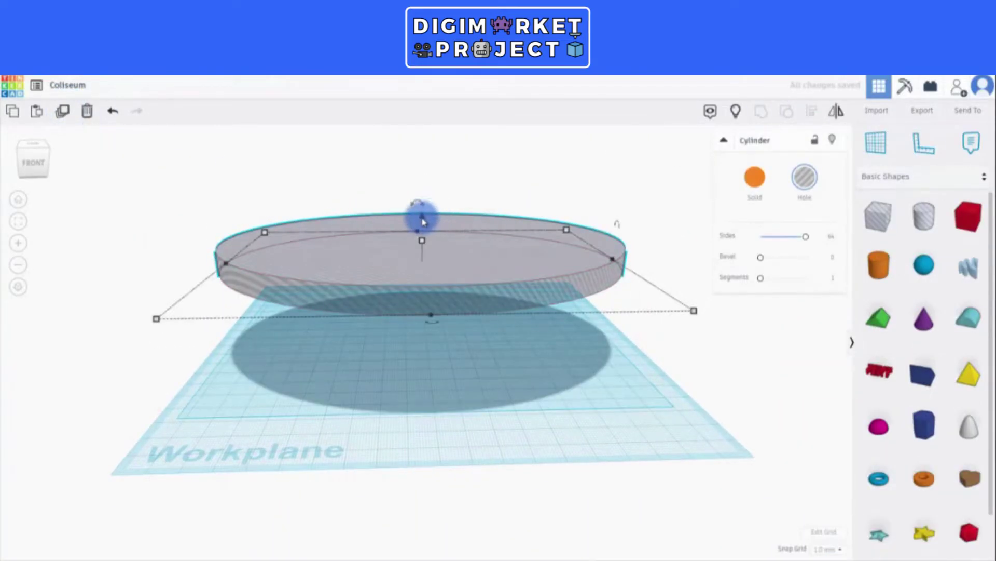
drag(422, 221, 427, 250)
right_drag(427, 250, 525, 391)
drag(423, 250, 423, 271)
- Duplicate the lower cylinder, shrink the third tier to about 147 mm wide, and duplicate again for a fourth tier
click(62, 115)
right_drag(644, 386, 639, 415)
alt+shift+drag(650, 352, 627, 353)
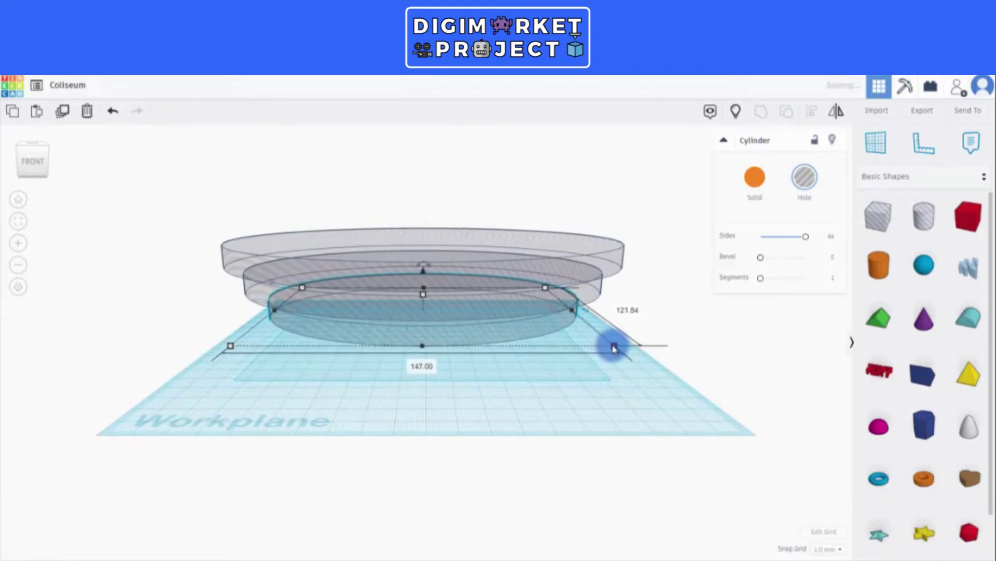
right_drag(614, 347, 557, 393)
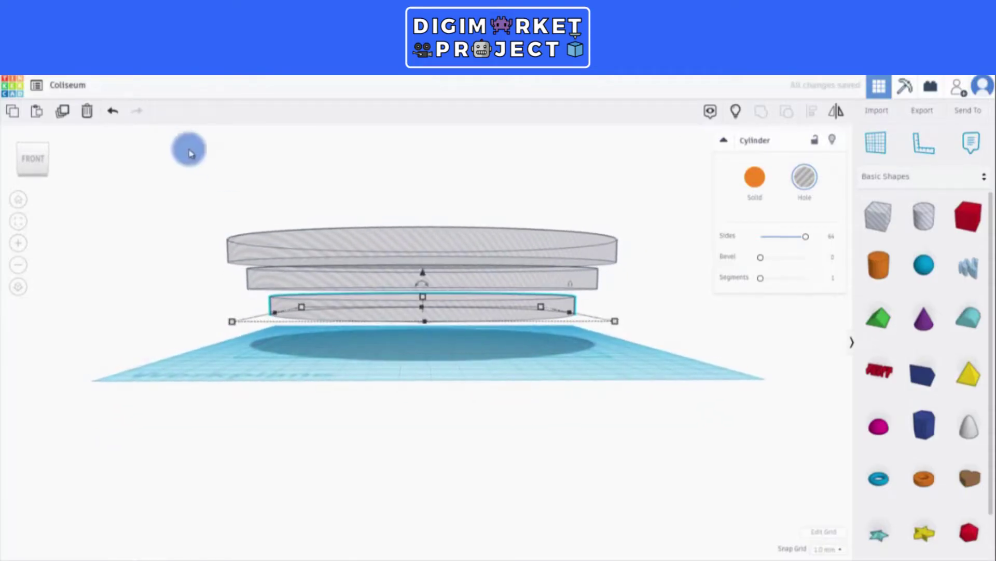
click(64, 112)
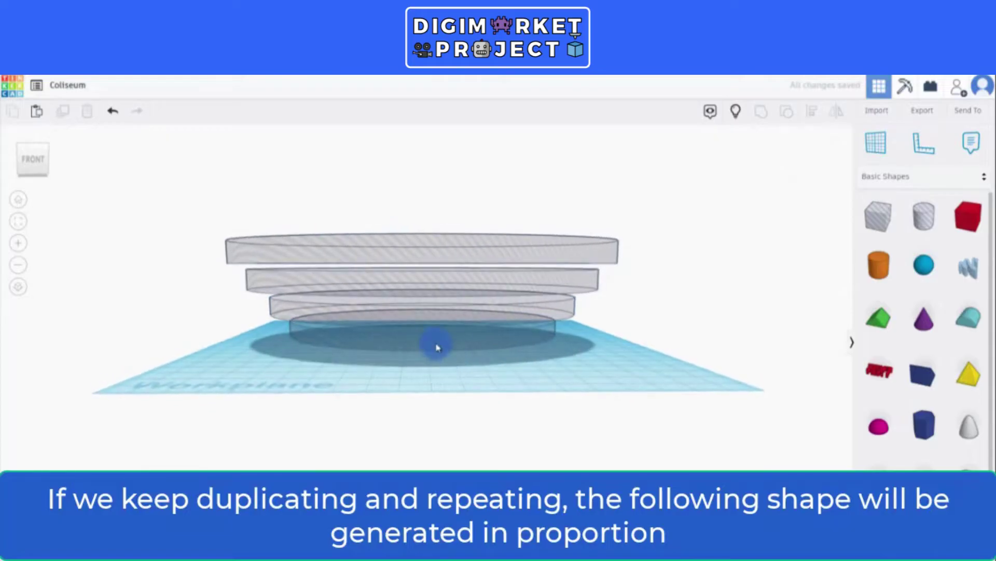
- Stretch the three lower hole cylinders upward so that each extends above the top tier
click(438, 363)
right_drag(438, 379, 430, 321)
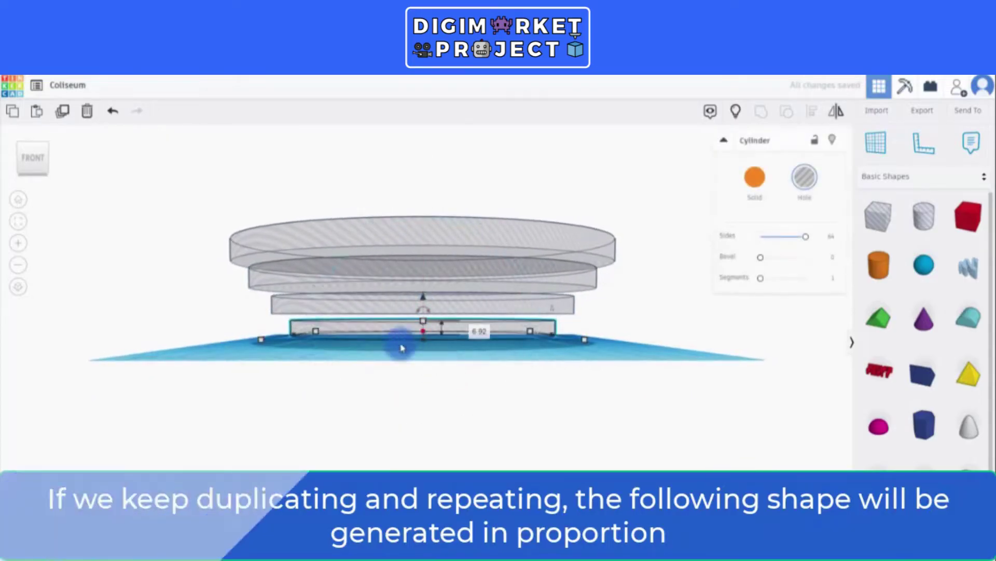
right_drag(391, 358, 423, 326)
drag(423, 326, 423, 180)
click(439, 322)
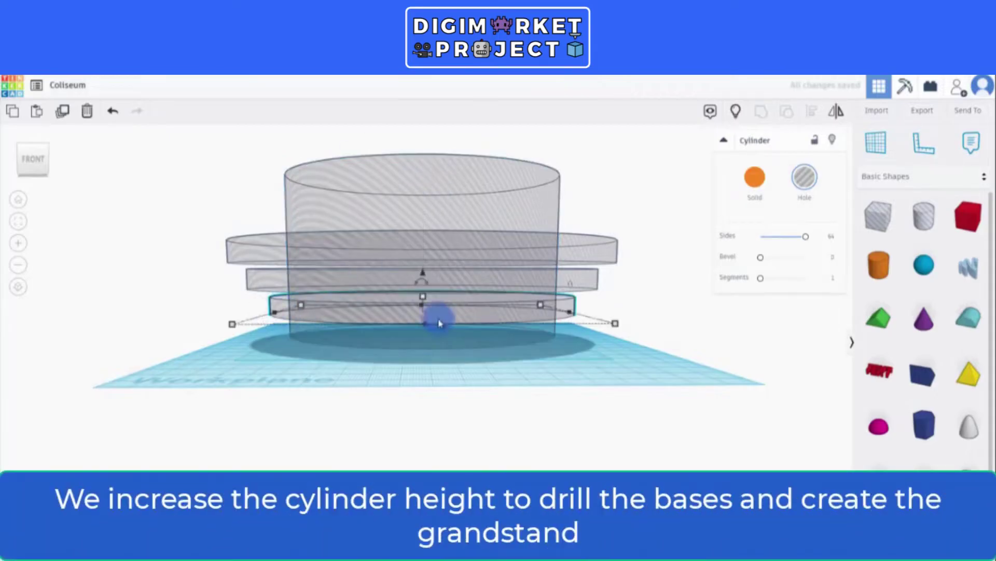
drag(423, 301, 423, 168)
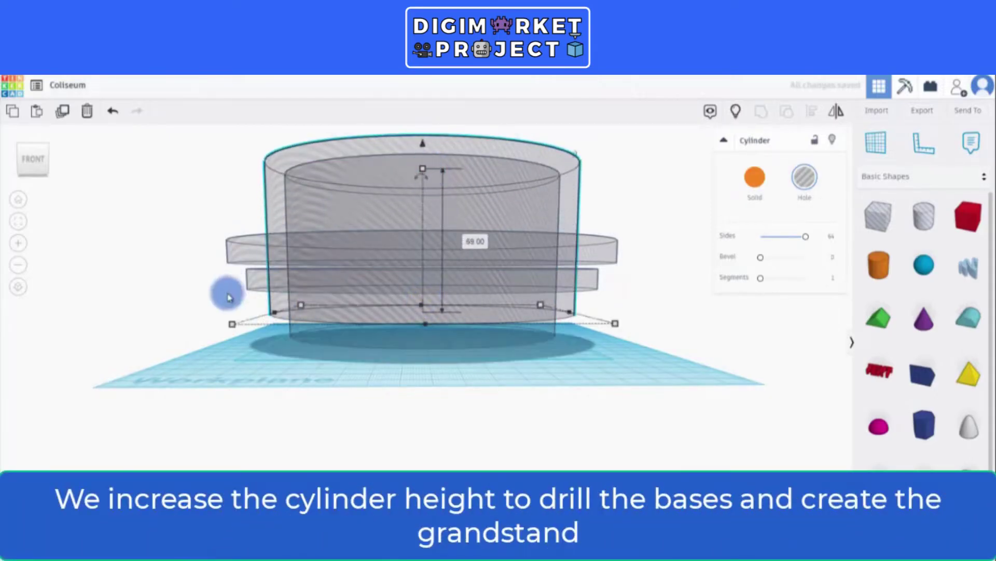
click(252, 282)
drag(418, 275, 418, 161)
right_drag(634, 273, 625, 374)
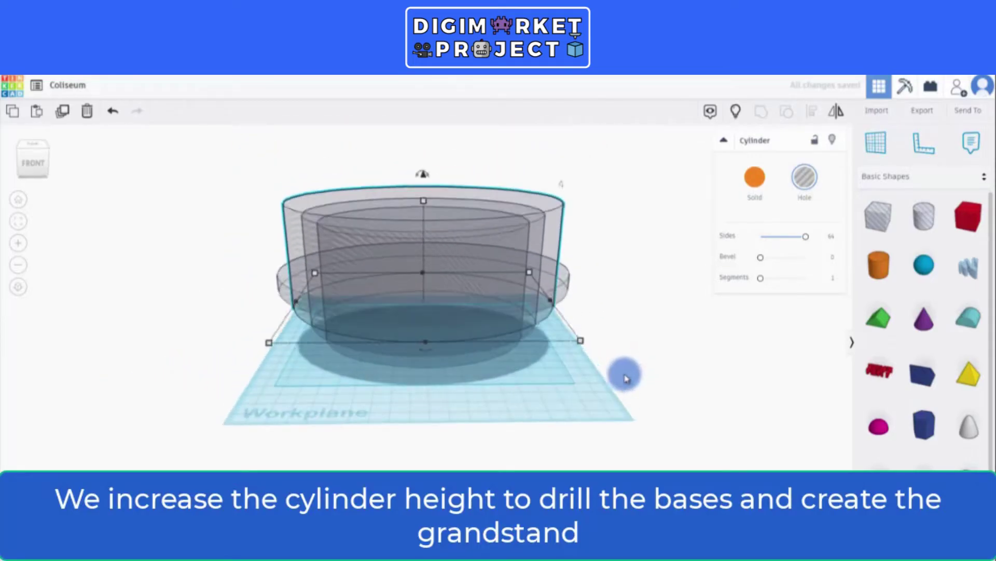
- Show the hidden solid cylinder and group all five shapes to cut the stepped grandstand
click(754, 179)
click(737, 113)
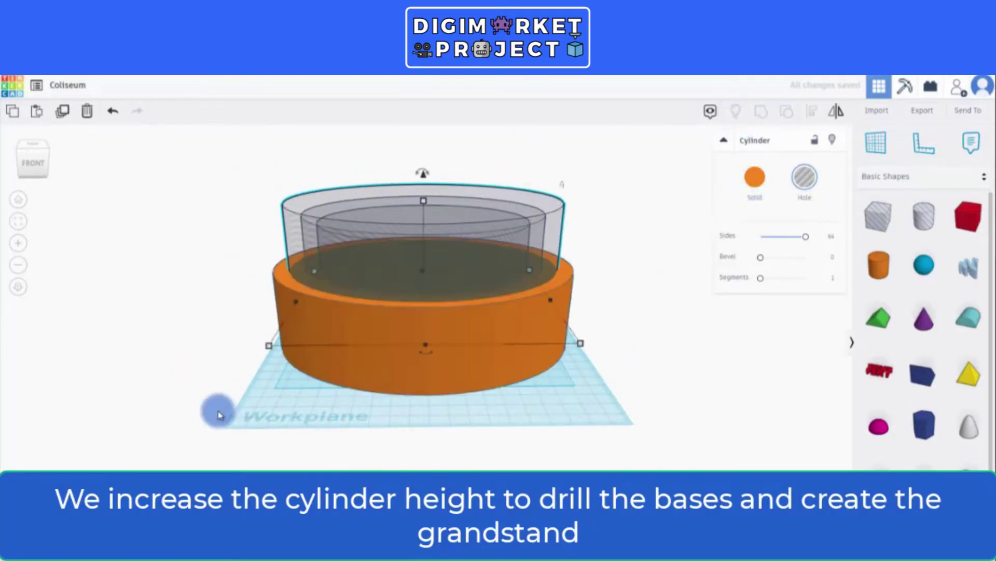
drag(218, 416, 608, 174)
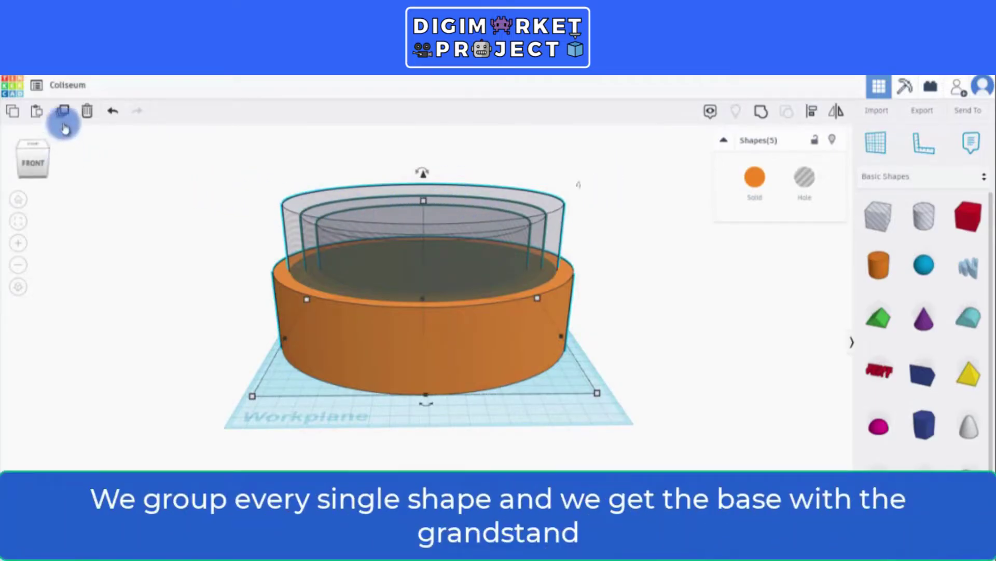
click(756, 123)
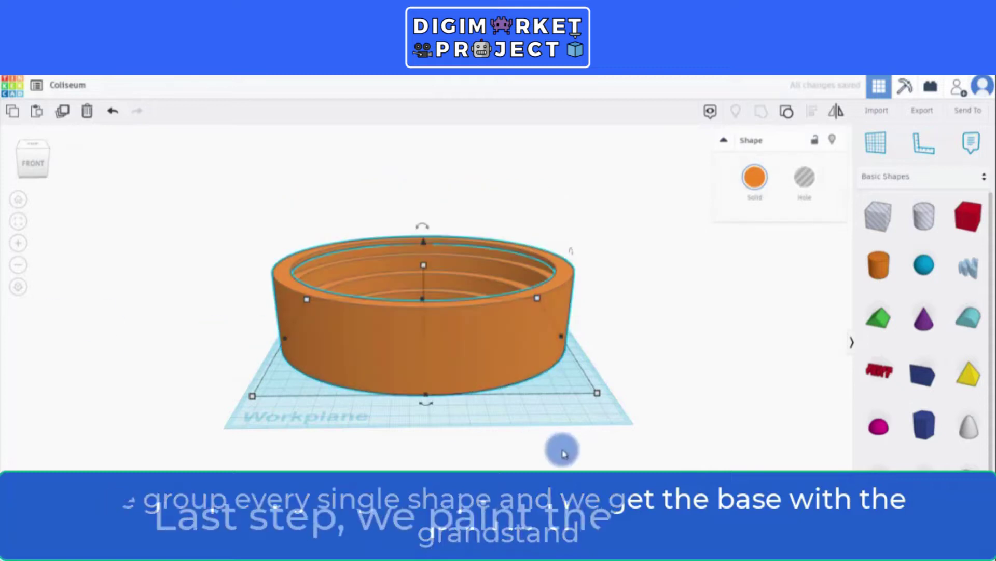
- Recolor the grouped grandstand base beige
right_drag(562, 452, 645, 460)
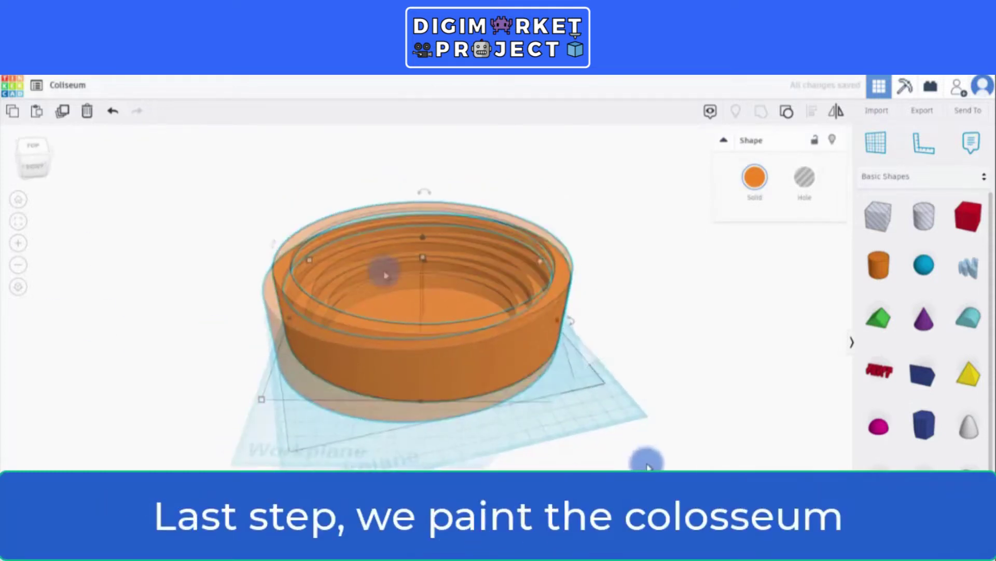
click(756, 177)
click(785, 256)
click(282, 412)
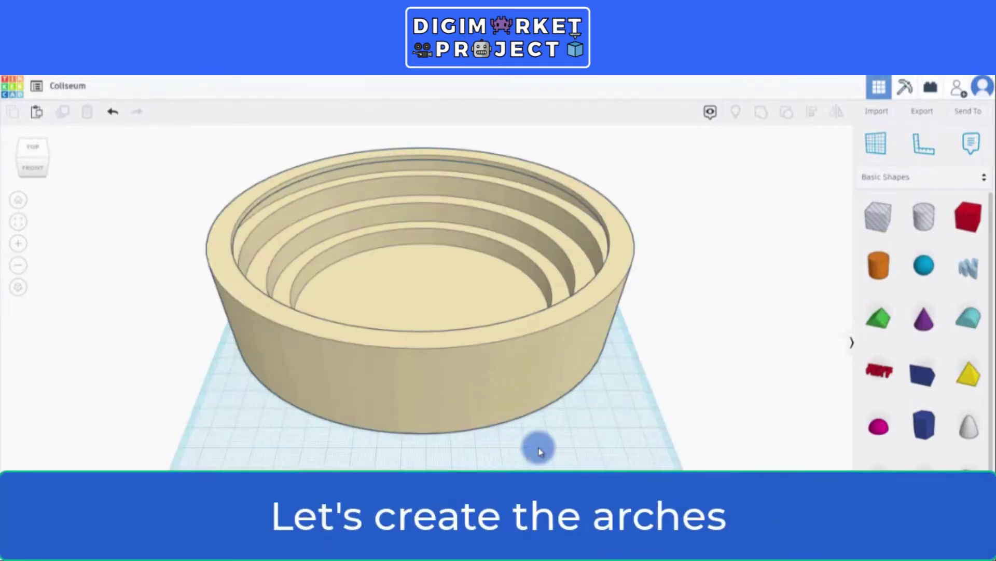
- Place a box and a round roof on the workplane in front of the colosseum
scroll(538, 452, down, 5)
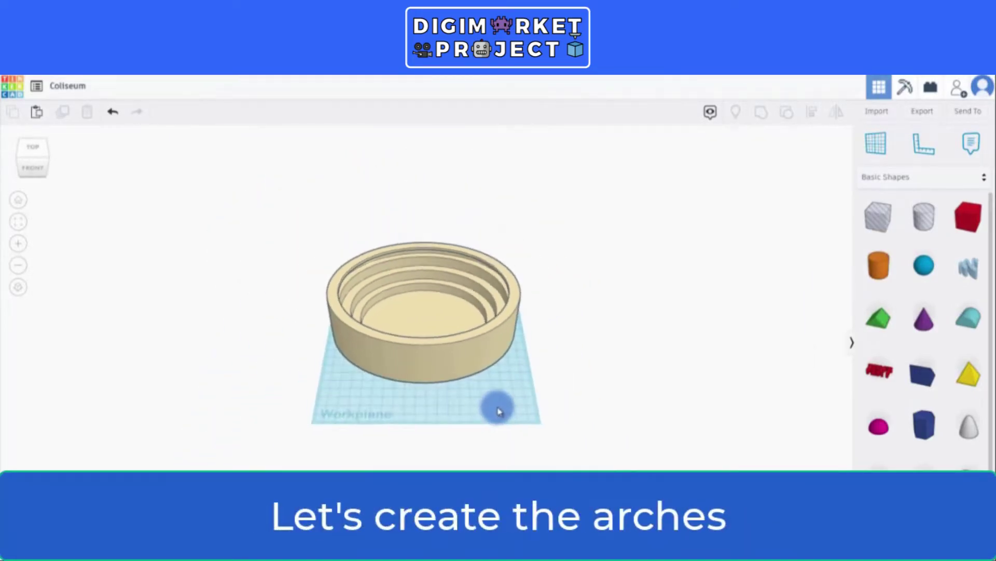
right_drag(496, 411, 497, 414)
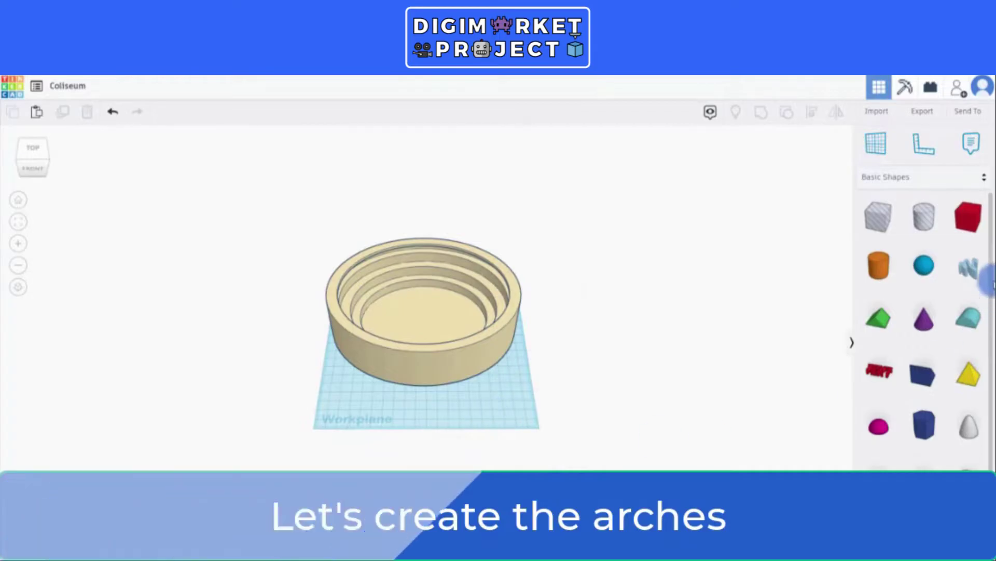
drag(969, 216, 609, 373)
drag(441, 419, 430, 418)
scroll(481, 425, up, 4)
right_drag(481, 425, 481, 387)
scroll(486, 387, up, 3)
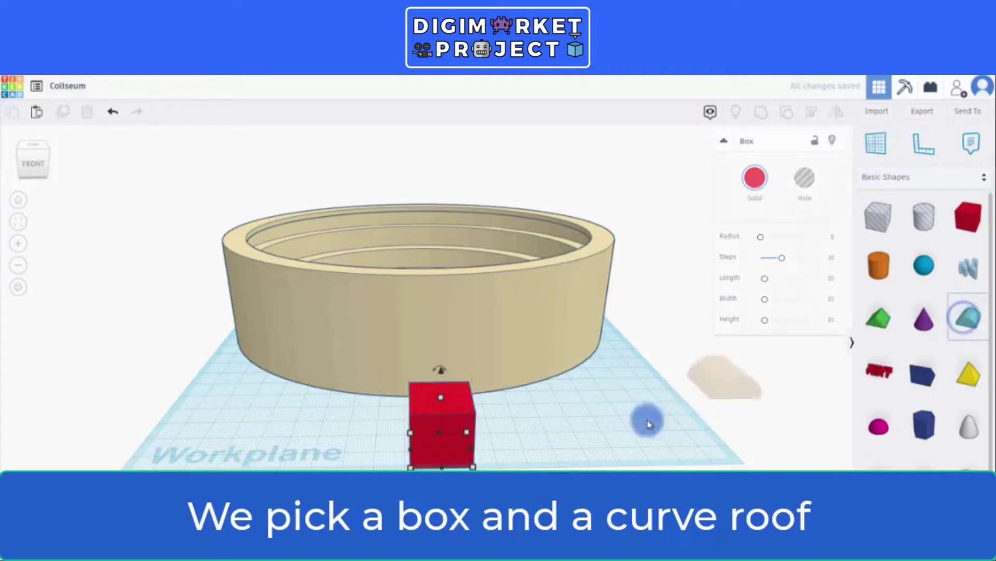
drag(648, 423, 508, 441)
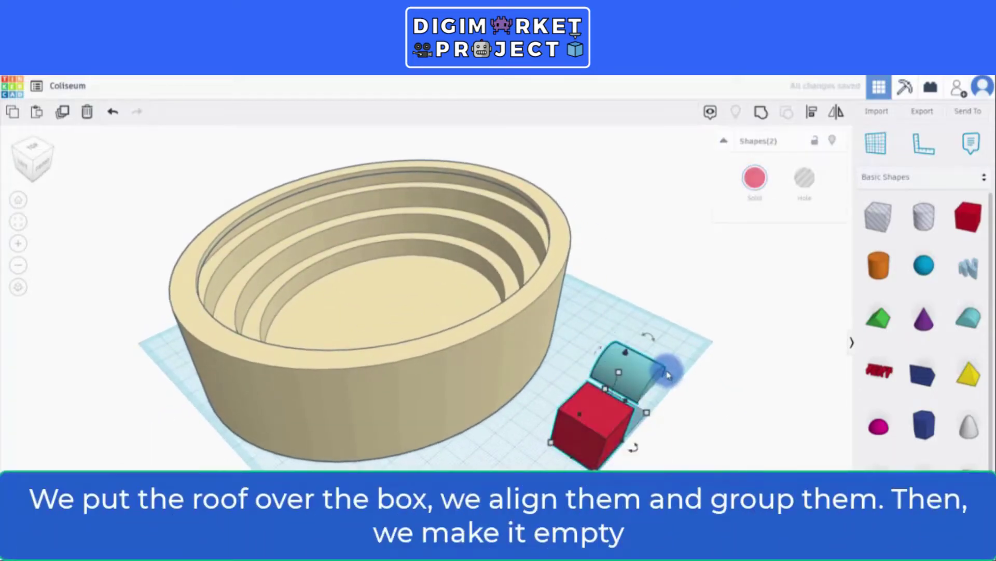
- Align the round roof with the box and set it on top of the box to form an arch
right_drag(706, 384, 566, 358)
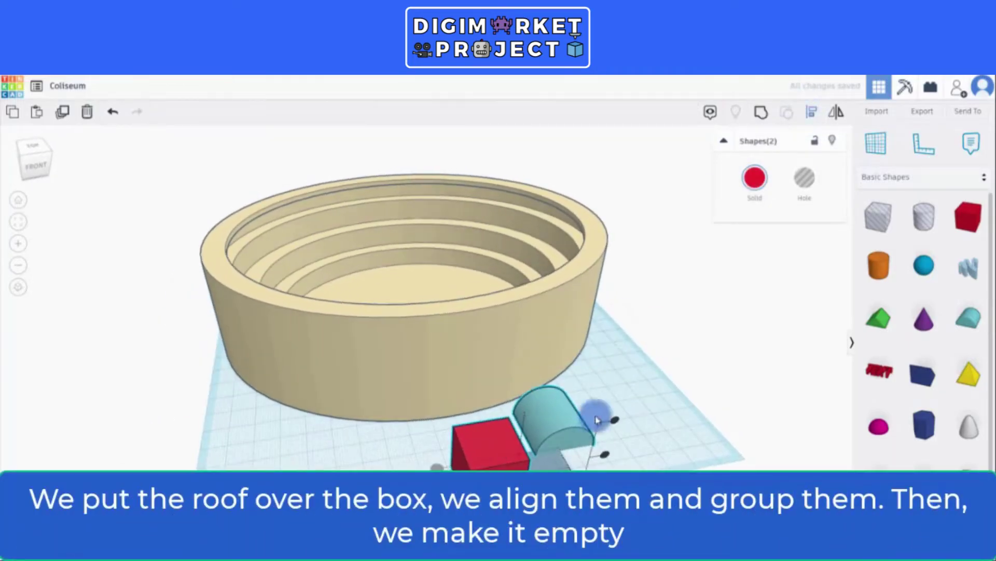
scroll(596, 421, down, 3)
right_drag(478, 464, 607, 390)
click(607, 390)
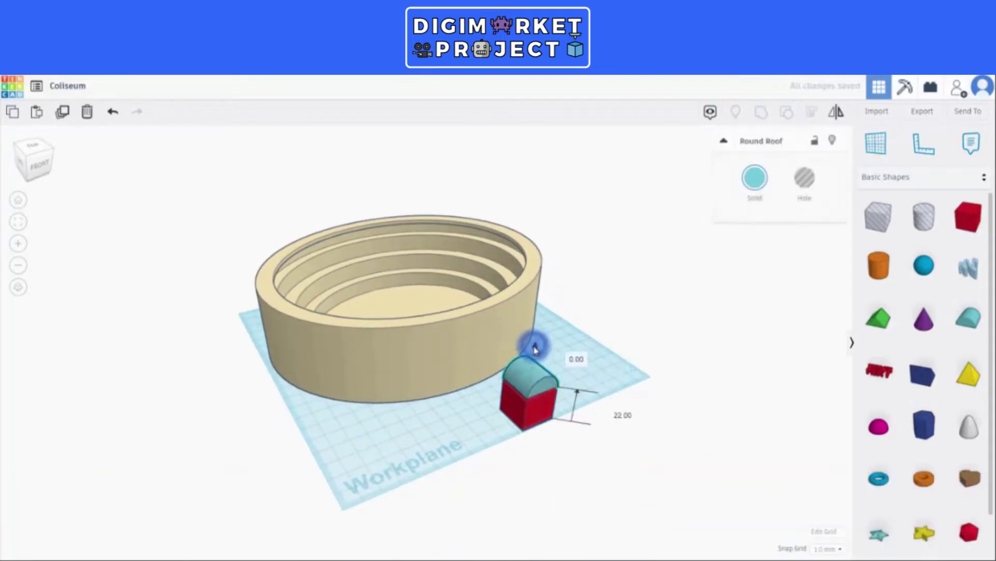
right_drag(535, 352, 637, 431)
click(526, 399)
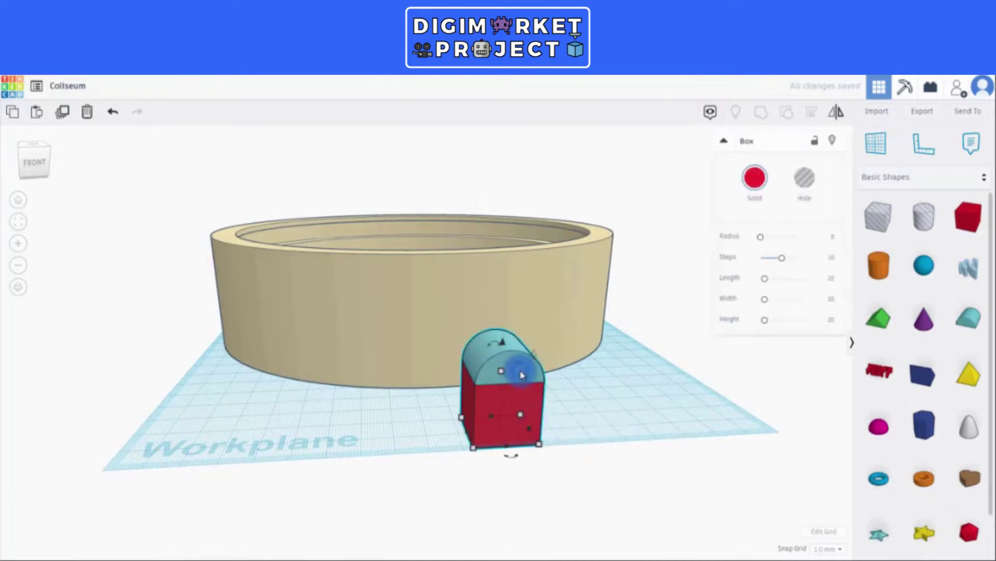
- Group the box and round roof, and turn the resulting arch into a hole
click(760, 113)
click(804, 178)
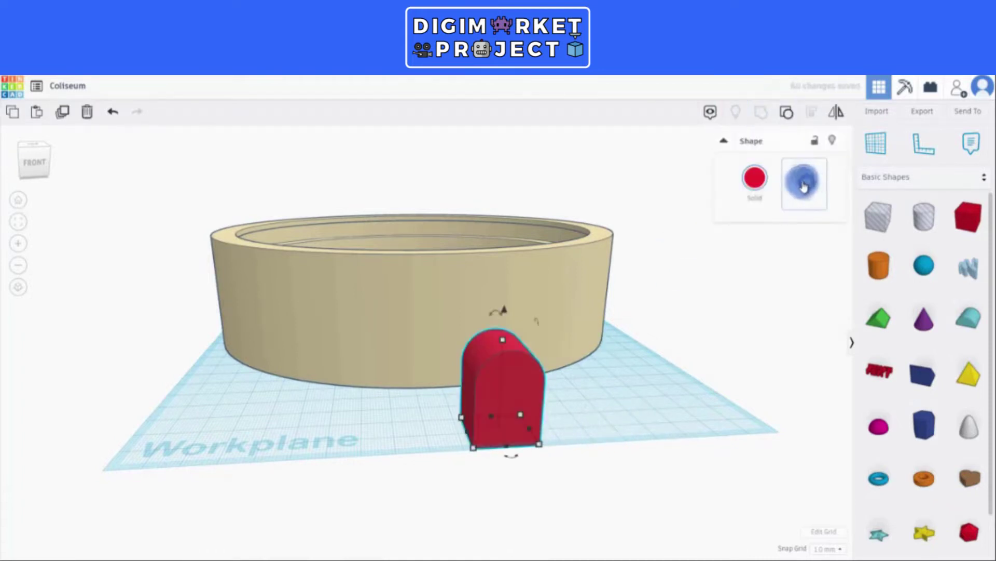
right_drag(610, 399, 488, 369)
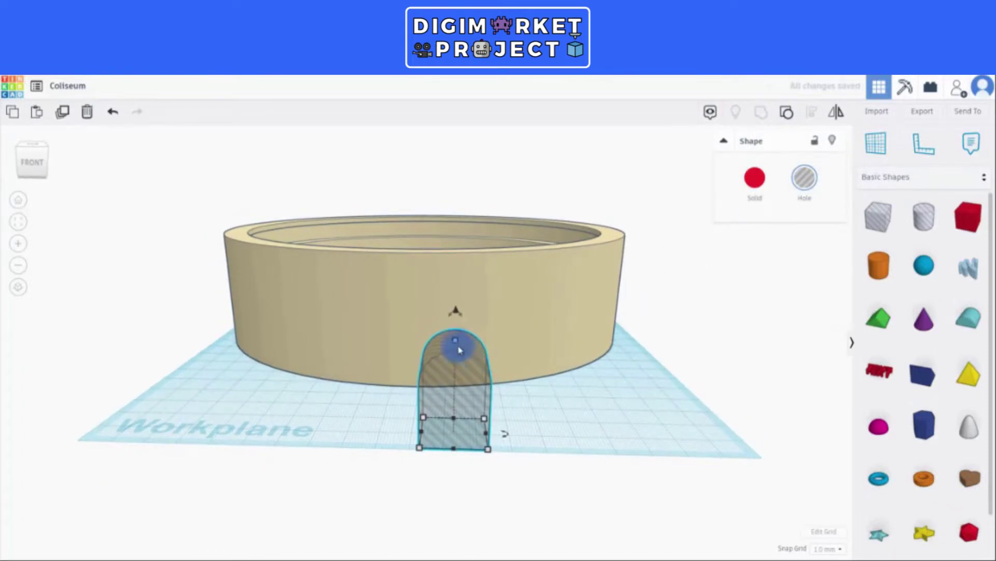
- Resize the arch hole to 7 mm high and 5 mm wide
click(521, 388)
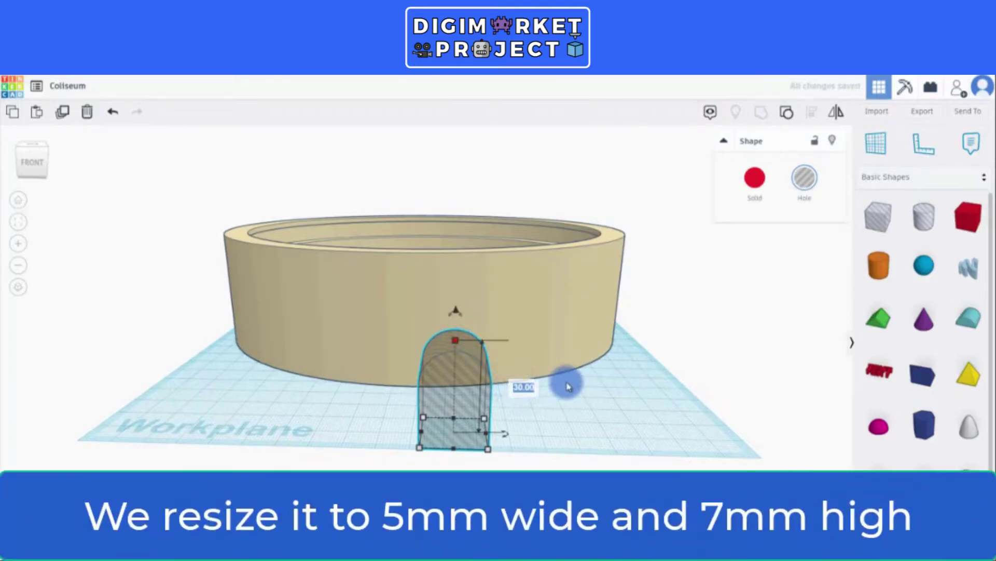
text(7)
key(Return)
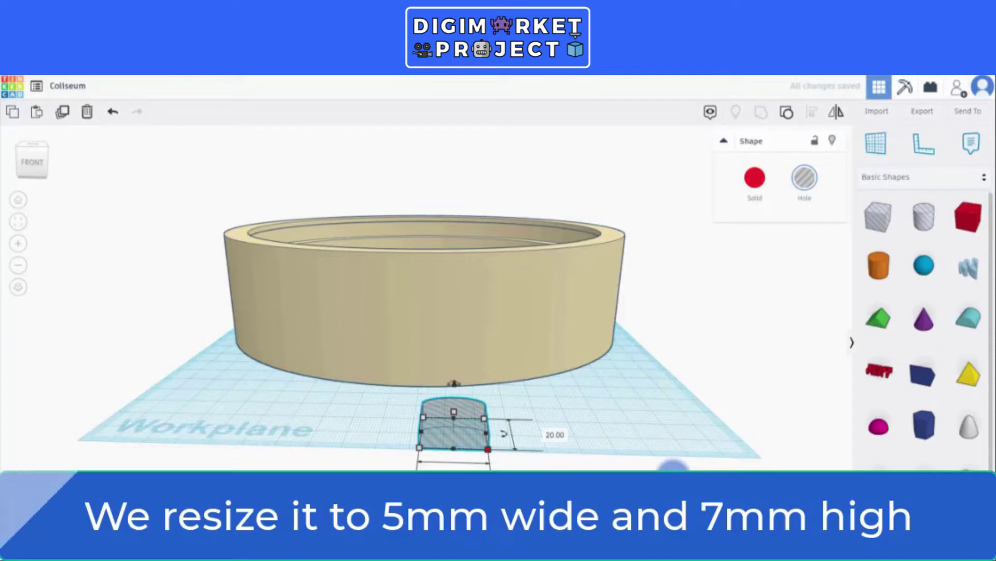
text(5)
key(Return)
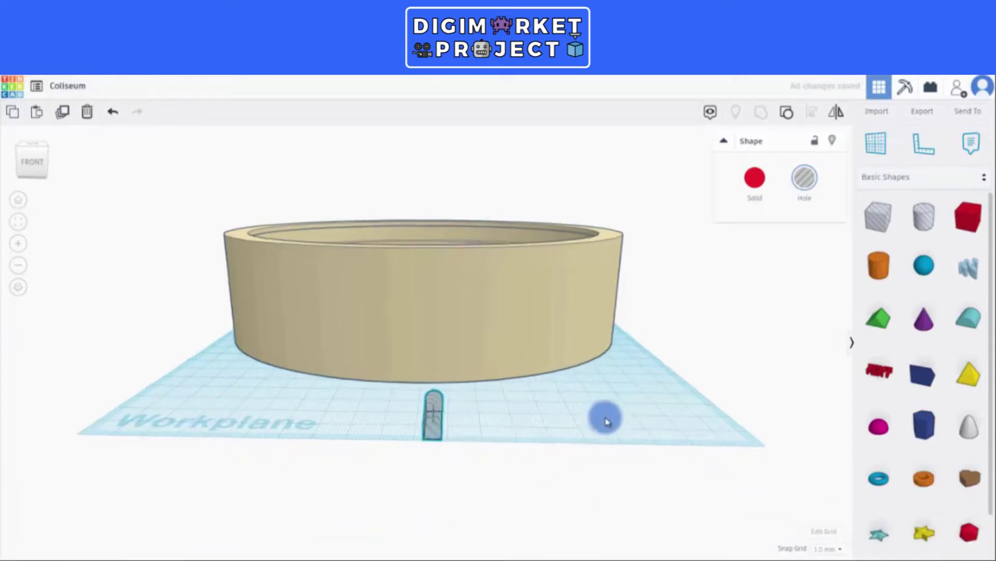
- Move the arch hole against the front of the colosseum wall and align it with the colosseum's center
scroll(576, 418, up, 3)
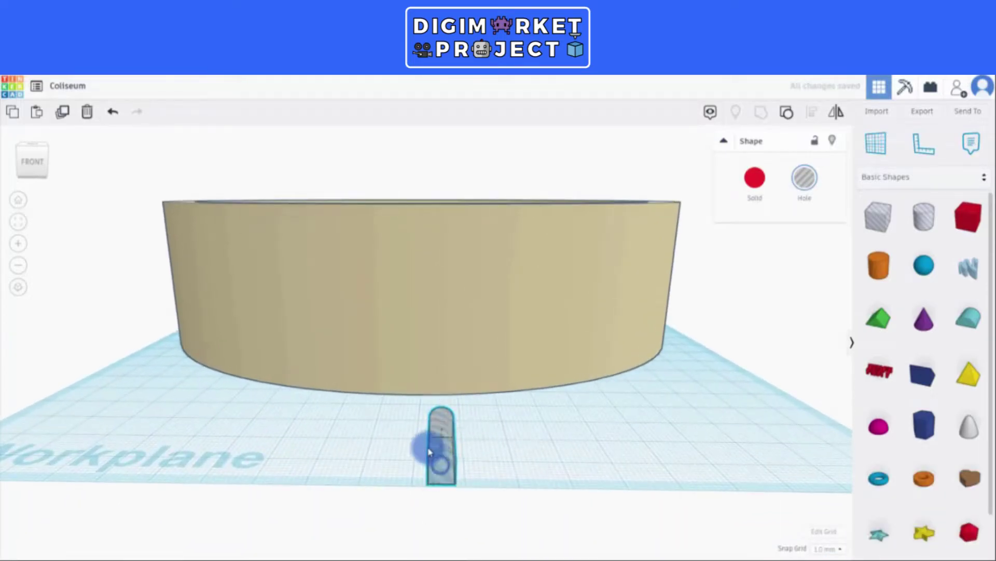
scroll(564, 446, down, 3)
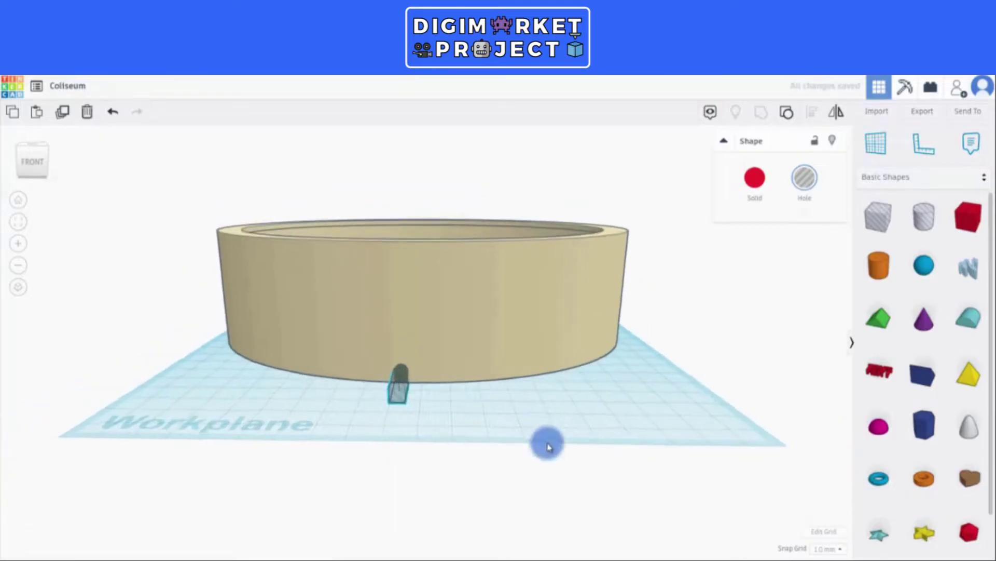
right_drag(549, 445, 555, 470)
drag(314, 452, 493, 314)
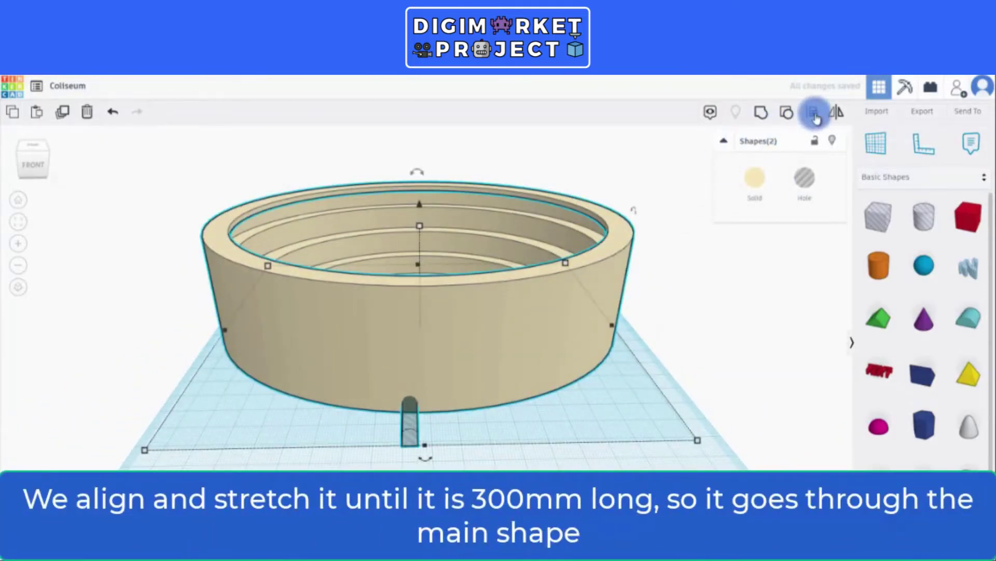
click(425, 458)
click(492, 480)
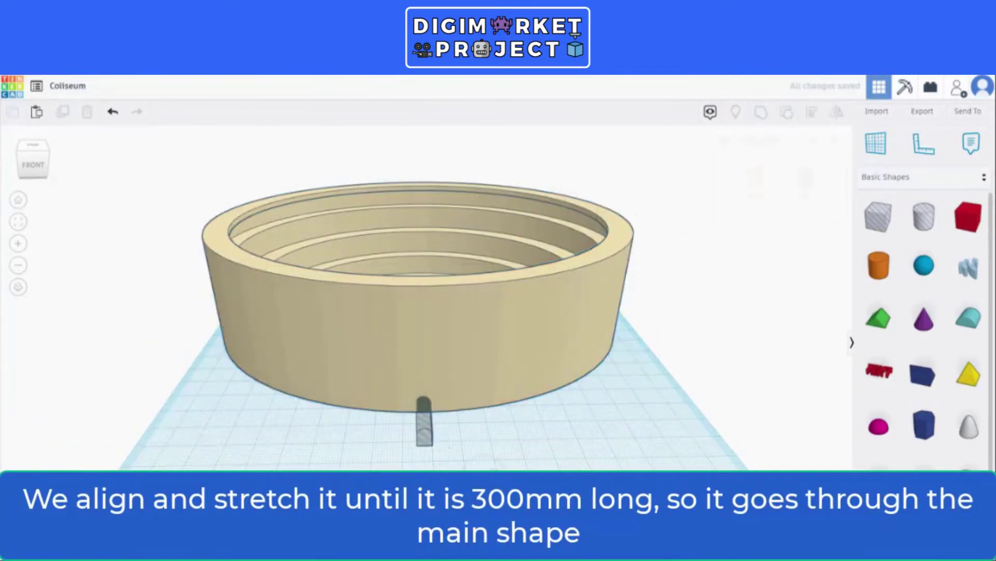
- Raise the arch hole 2 mm above the workplane and set its length to 300 mm
scroll(494, 455, up, 5)
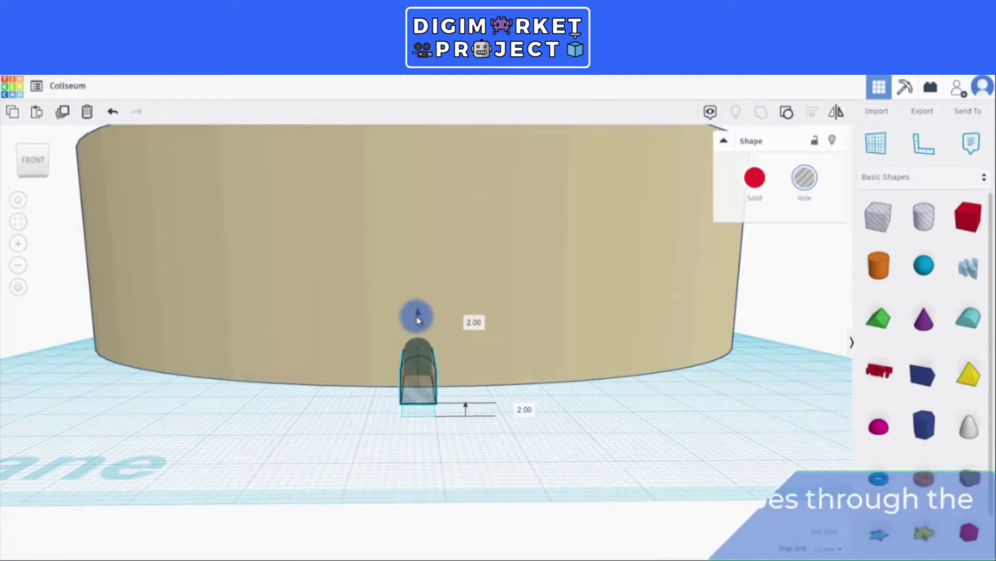
right_drag(536, 402, 307, 484)
scroll(307, 484, down, 3)
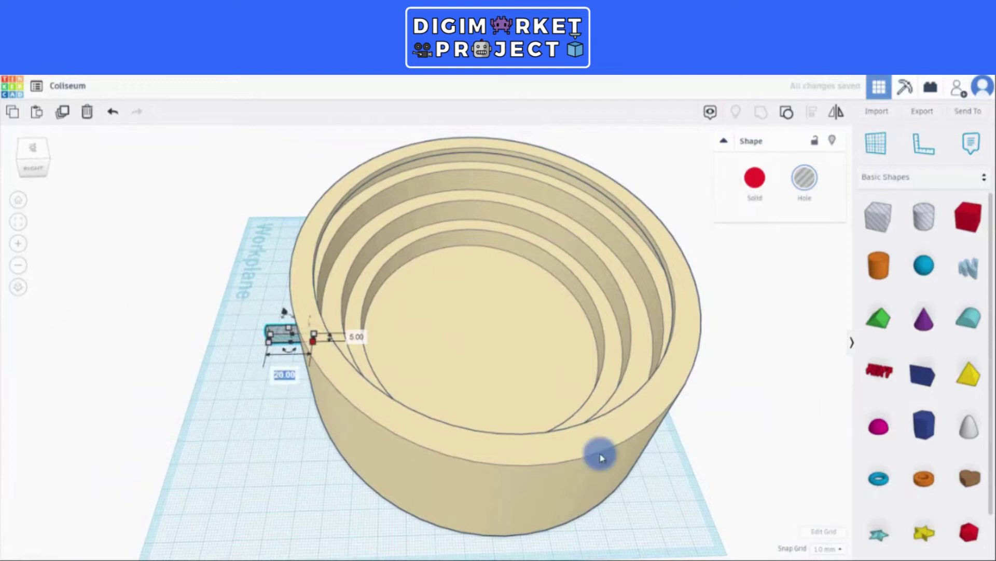
key(Return)
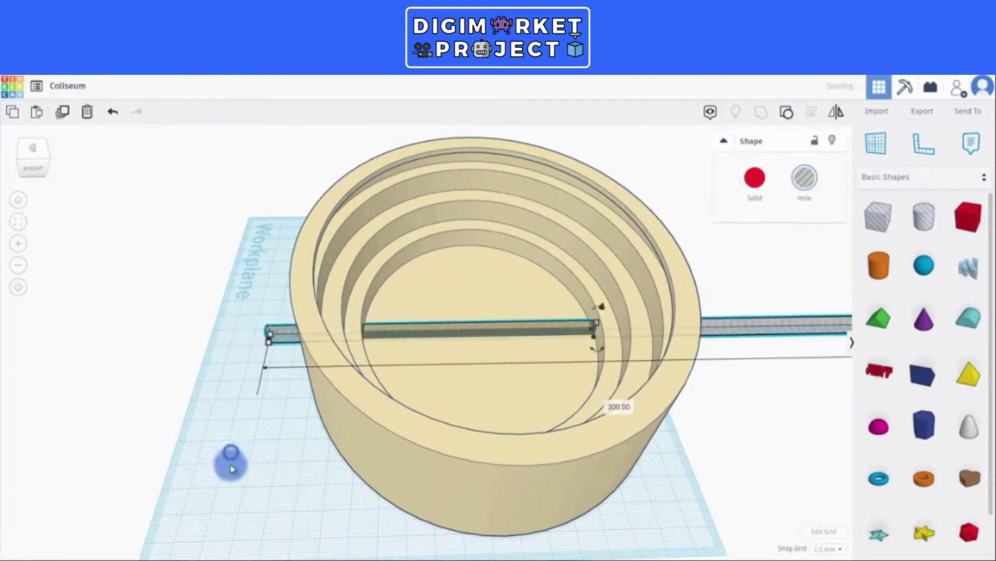
- Center the colosseum along the length of the arch hole, and move both back over the middle of the workplane
scroll(230, 460, down, 5)
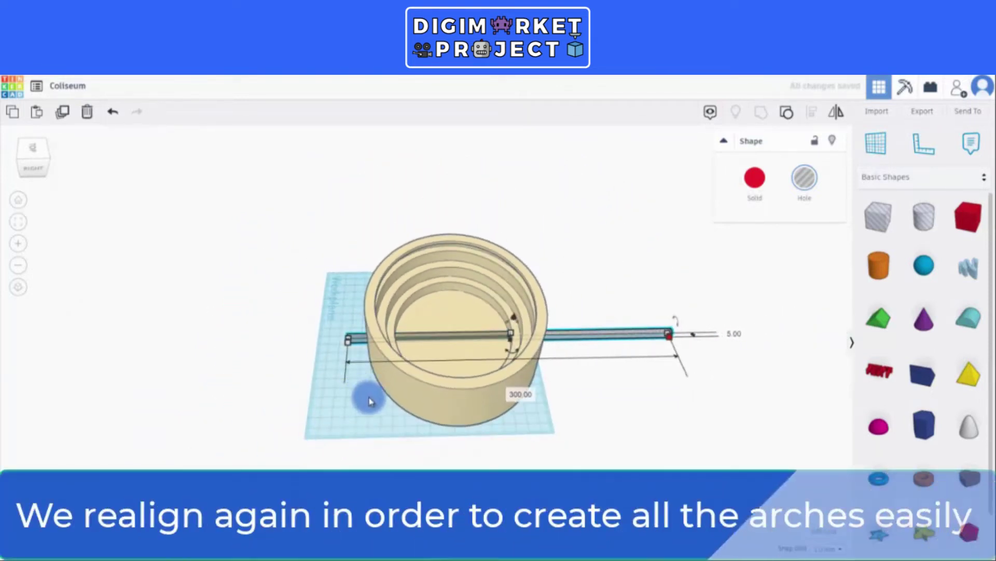
drag(324, 436, 569, 305)
drag(621, 247, 620, 248)
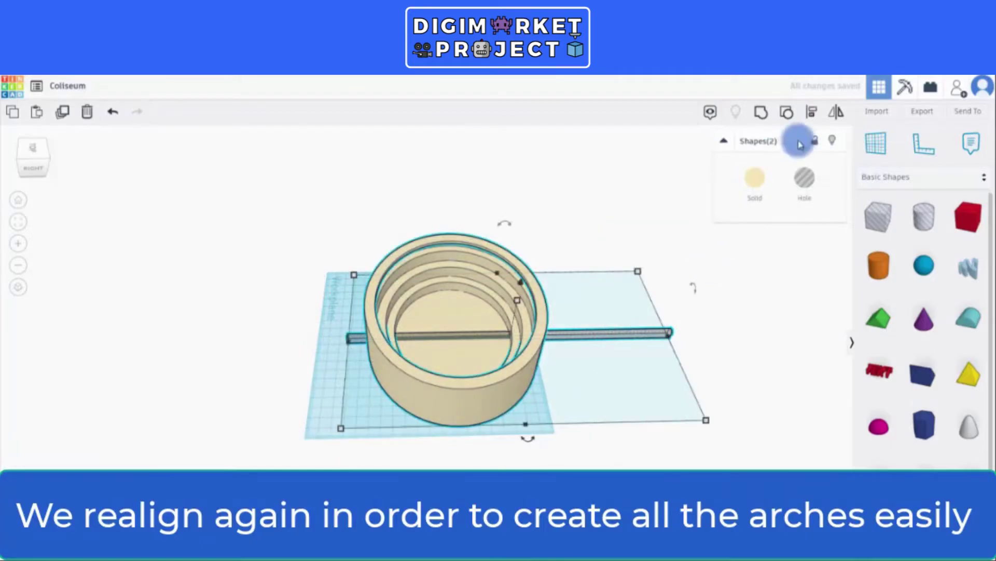
click(528, 439)
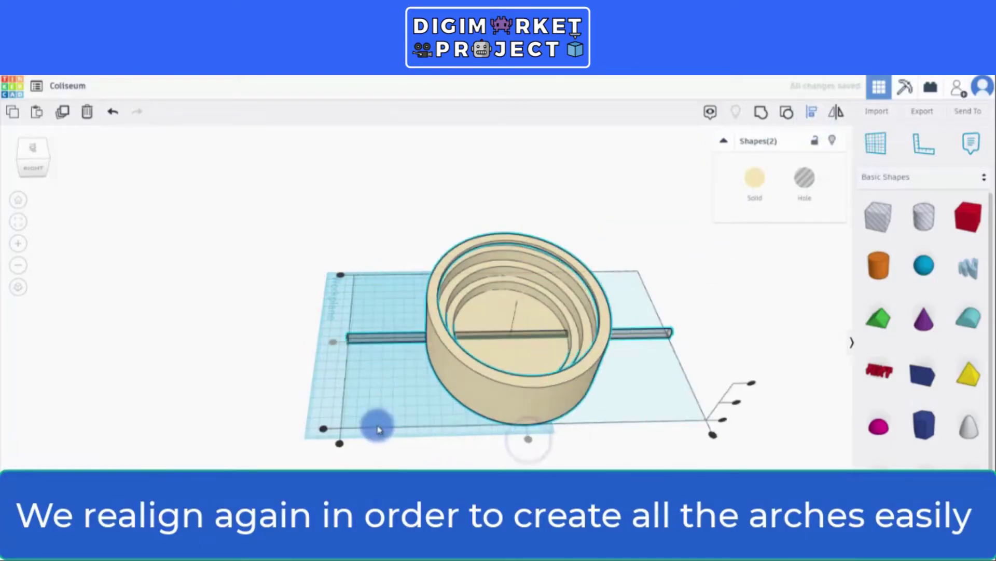
drag(334, 442, 684, 224)
drag(522, 414, 422, 410)
click(559, 483)
- Duplicate the arch hole with a 5° rotation and repeat the duplication until 36 arch holes radiate all around the colosseum
right_drag(483, 474, 542, 472)
click(422, 440)
scroll(542, 436, down, 2)
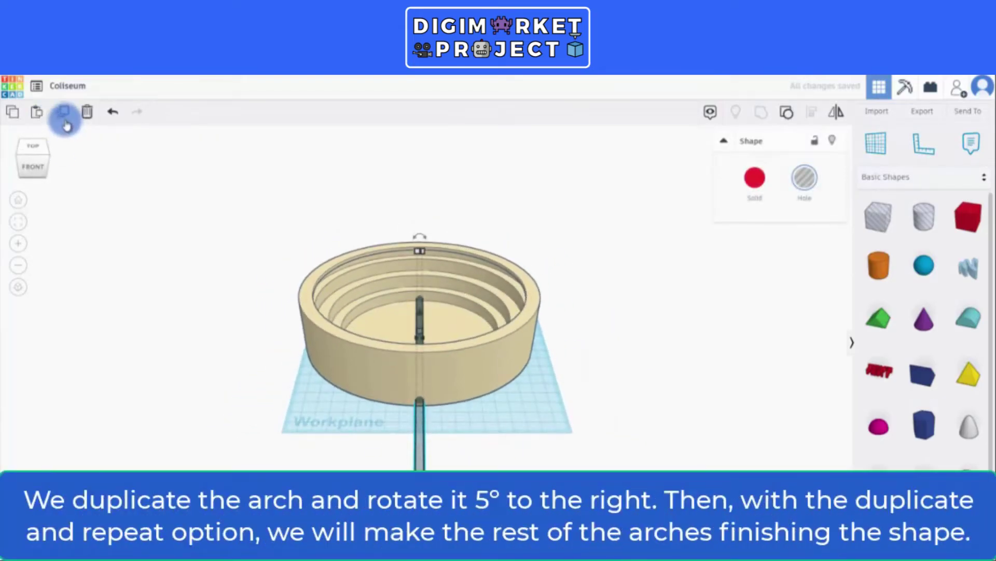
click(65, 113)
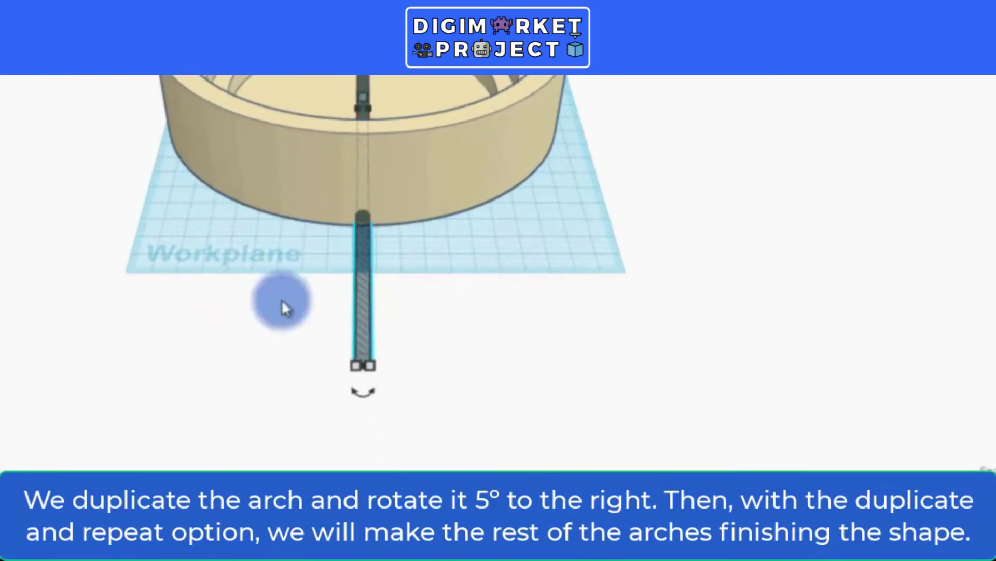
drag(363, 410, 404, 431)
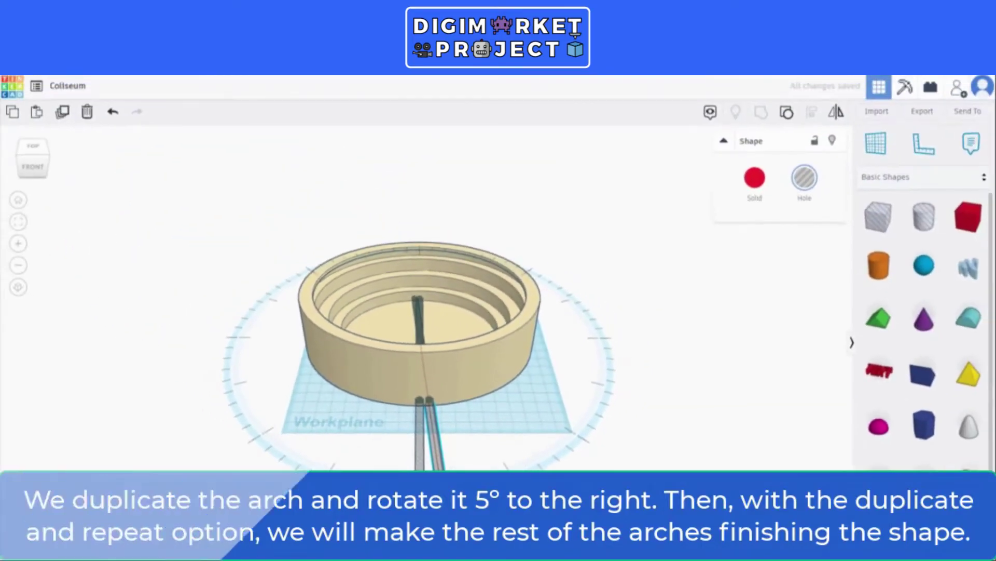
scroll(519, 519, down, 3)
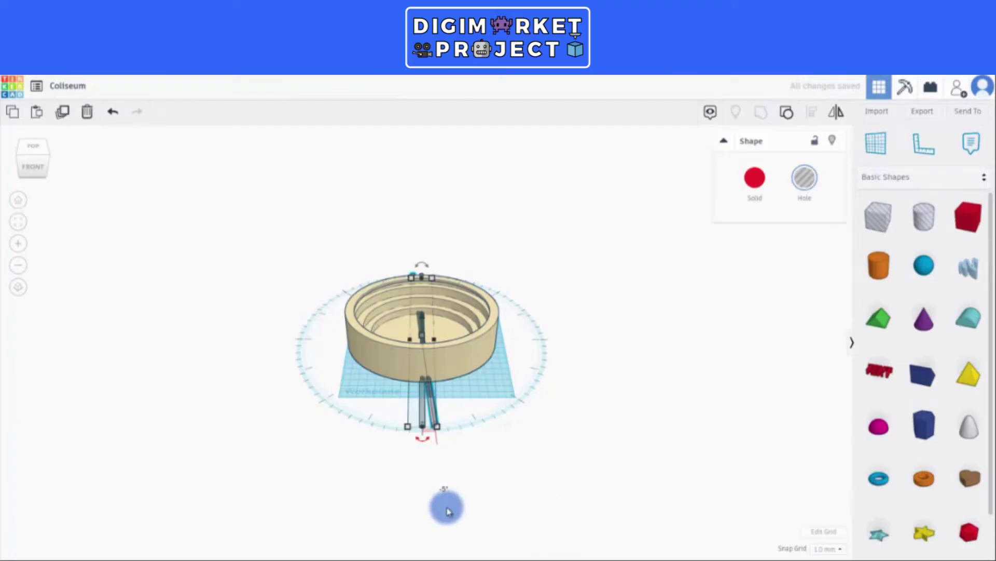
scroll(503, 473, up, 2)
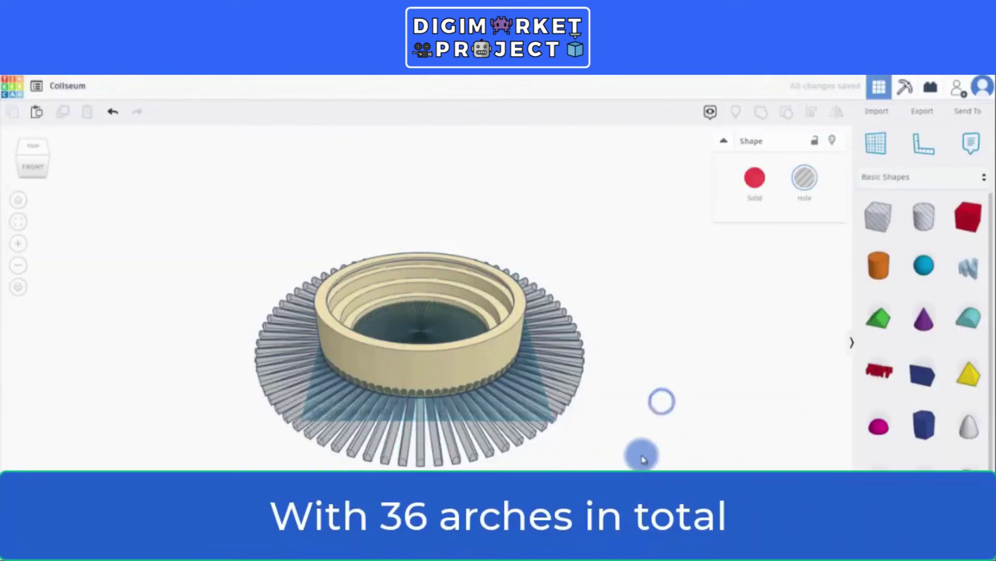
- Hide the colosseum, and select and group all 36 arch holes into one ring
click(394, 360)
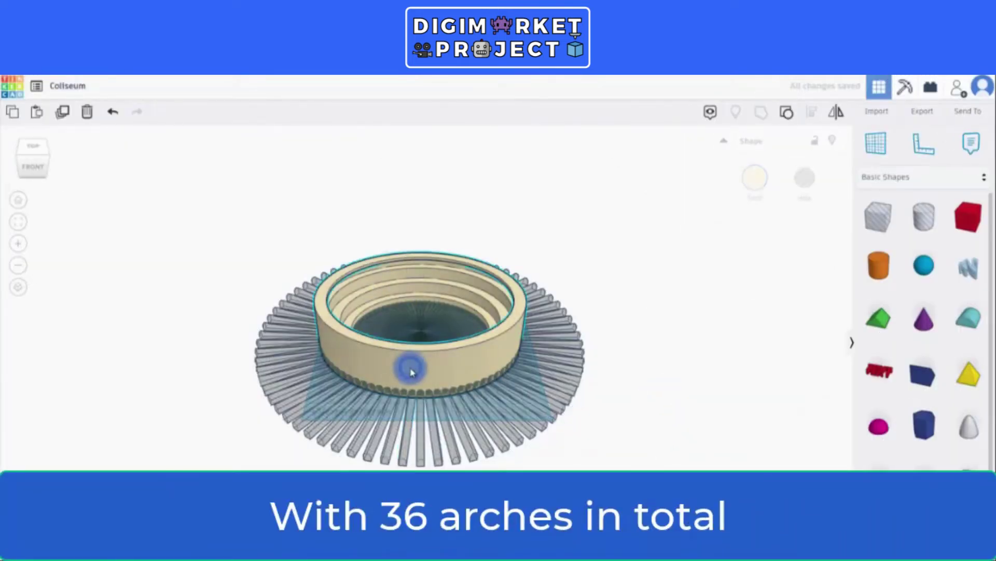
click(835, 141)
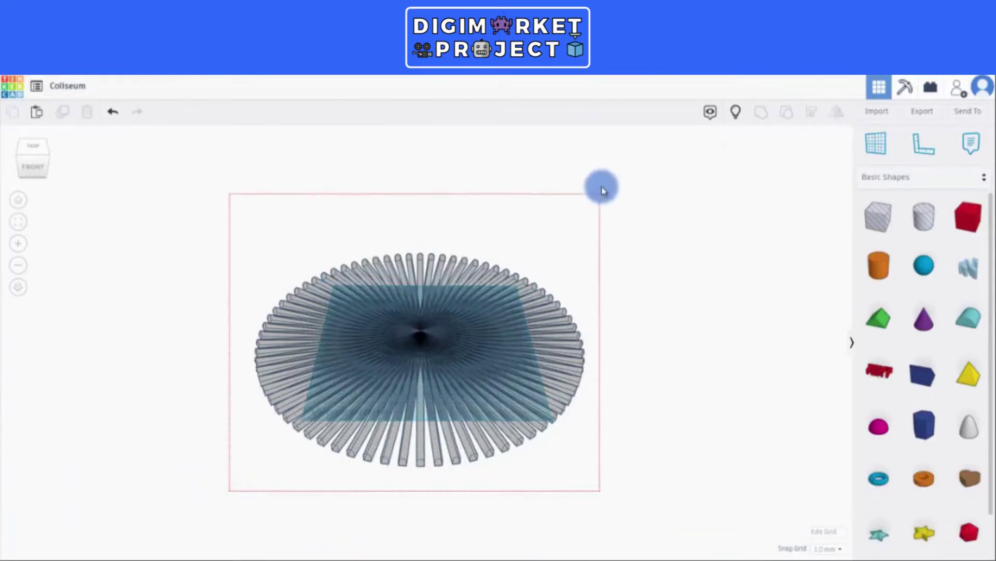
drag(605, 218, 605, 217)
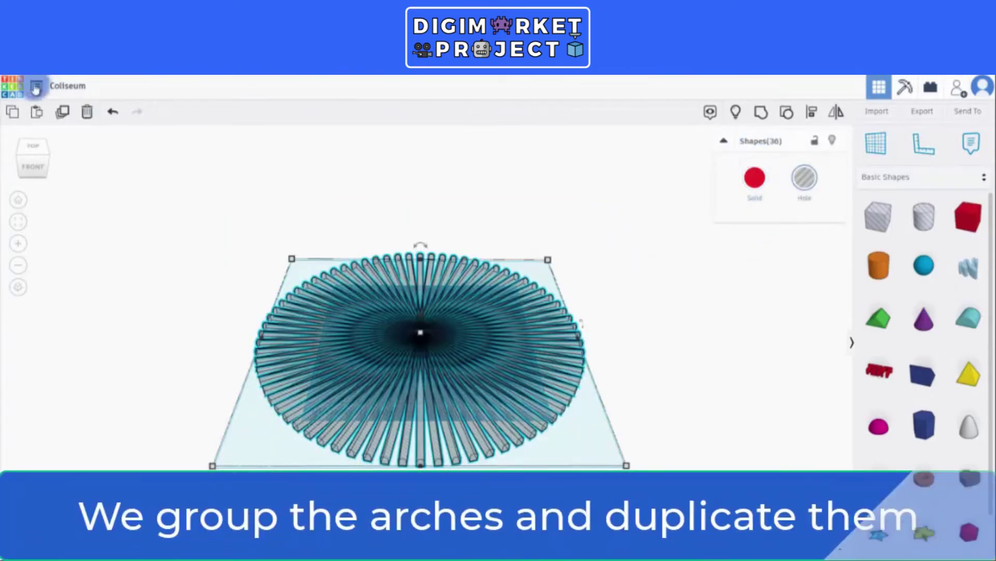
click(801, 196)
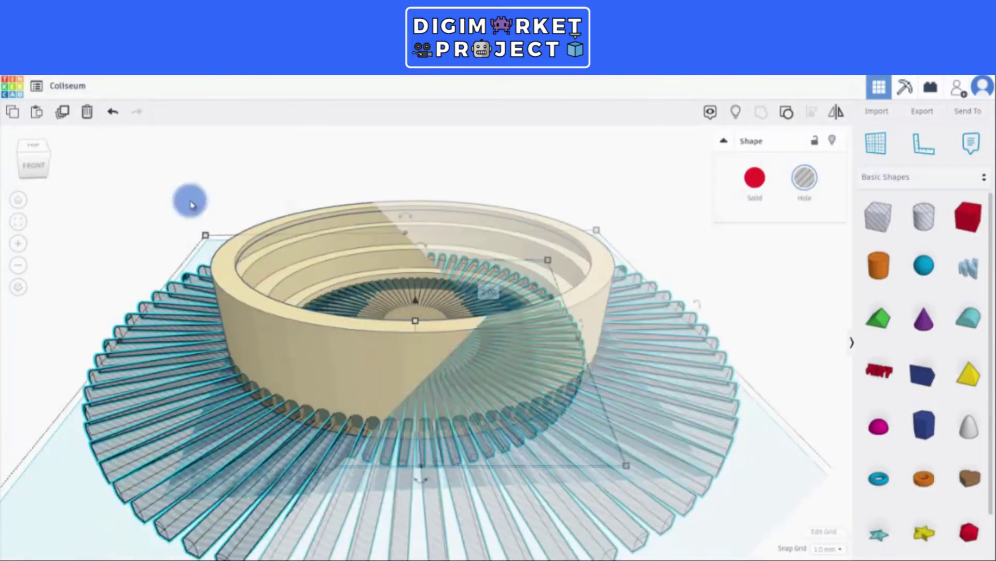
- Duplicate the ring of arch holes and raise the copy to the next stand, 12 mm above the workplane
click(62, 111)
click(427, 304)
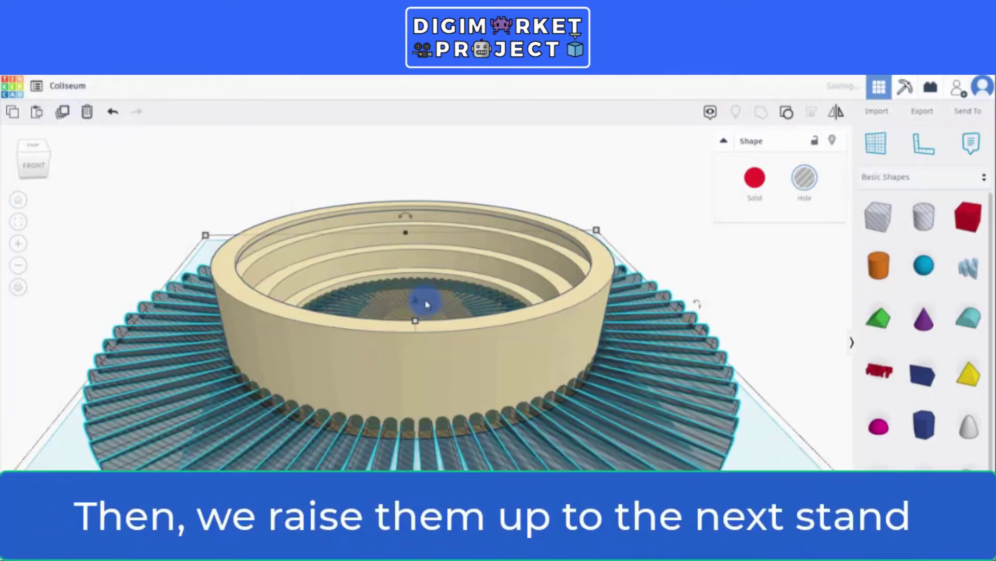
drag(415, 303, 414, 282)
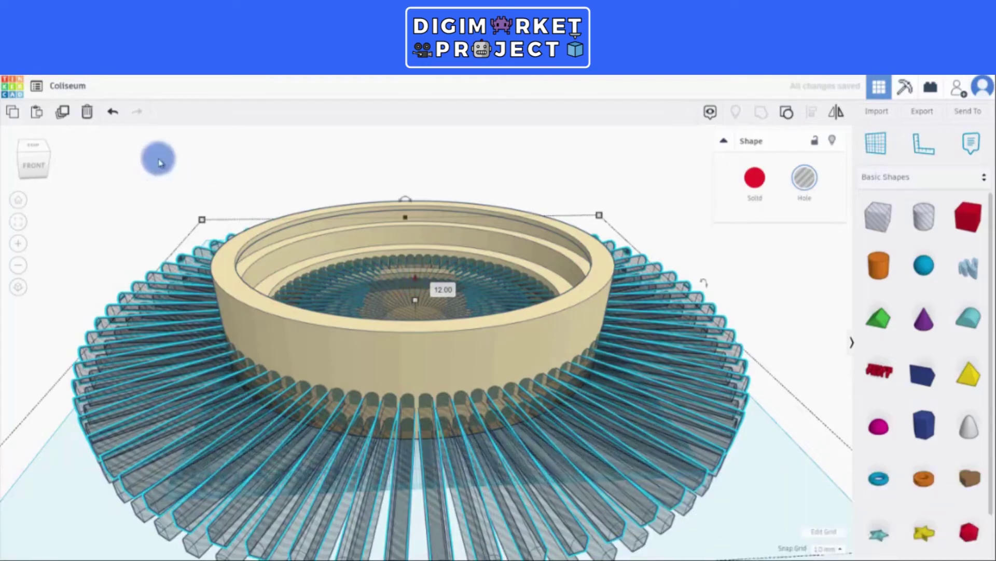
- Duplicate the raised ring of arch holes again to form the third tier
click(63, 113)
right_drag(563, 327, 565, 327)
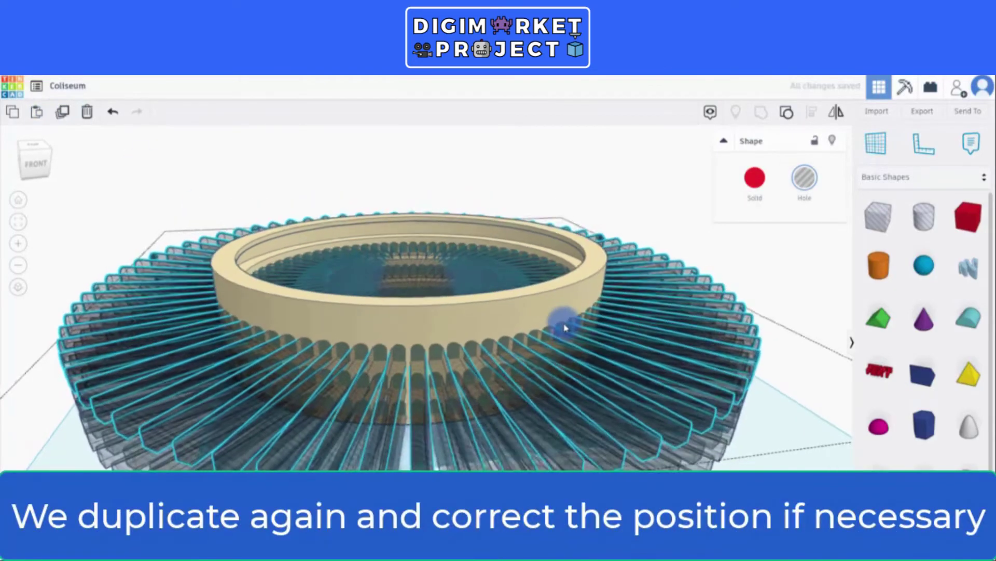
scroll(565, 327, down, 5)
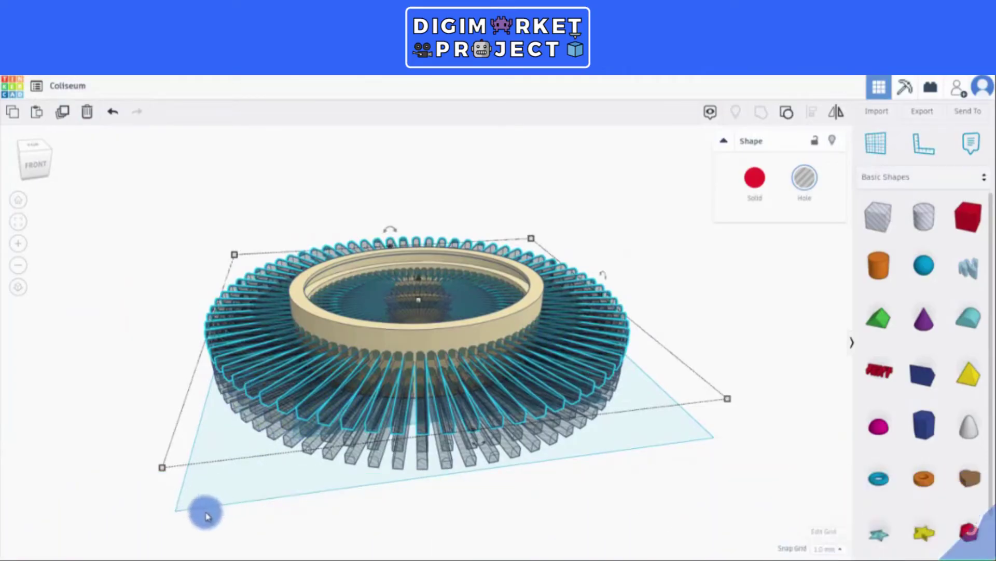
- Group the colosseum with the three rings of arch holes to cut the arches through its walls
mouse_move(205, 512)
right_down()
mouse_move(396, 524)
mouse_move(384, 537)
mouse_move(217, 502)
right_up()
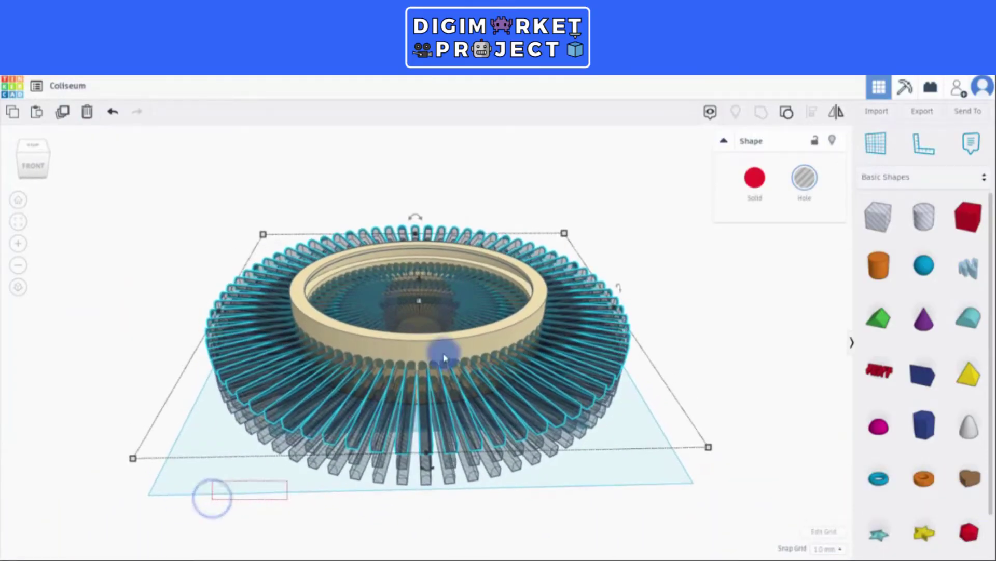
key(ctrl+a)
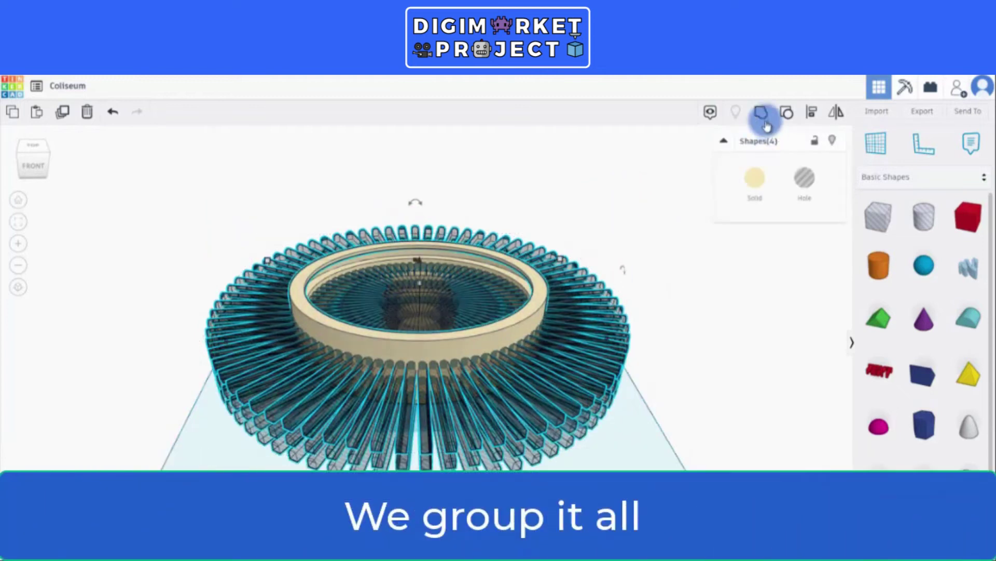
key(ctrl+g)
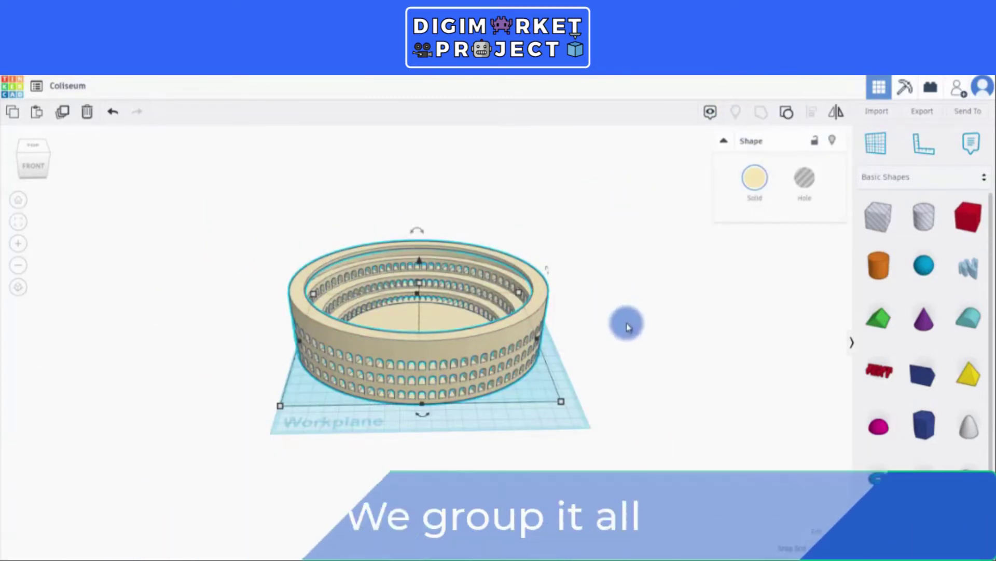
- Place a box in front of the colosseum and size it 2 mm wide, 2 mm deep and 2 mm high
mouse_move(627, 325)
right_down()
mouse_move(479, 313)
mouse_move(540, 291)
mouse_move(632, 312)
right_up()
scroll(640, 337, up, 2)
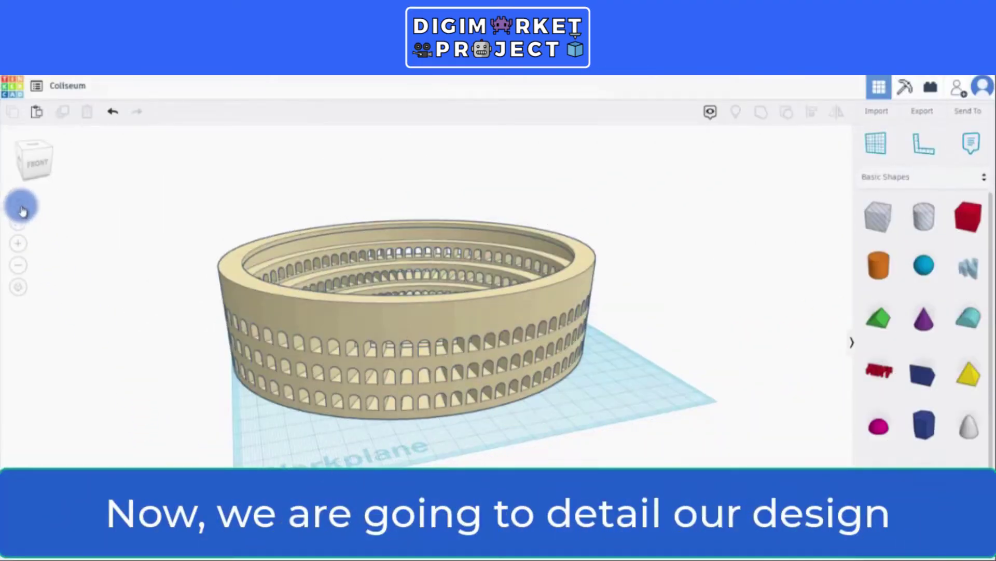
click(19, 207)
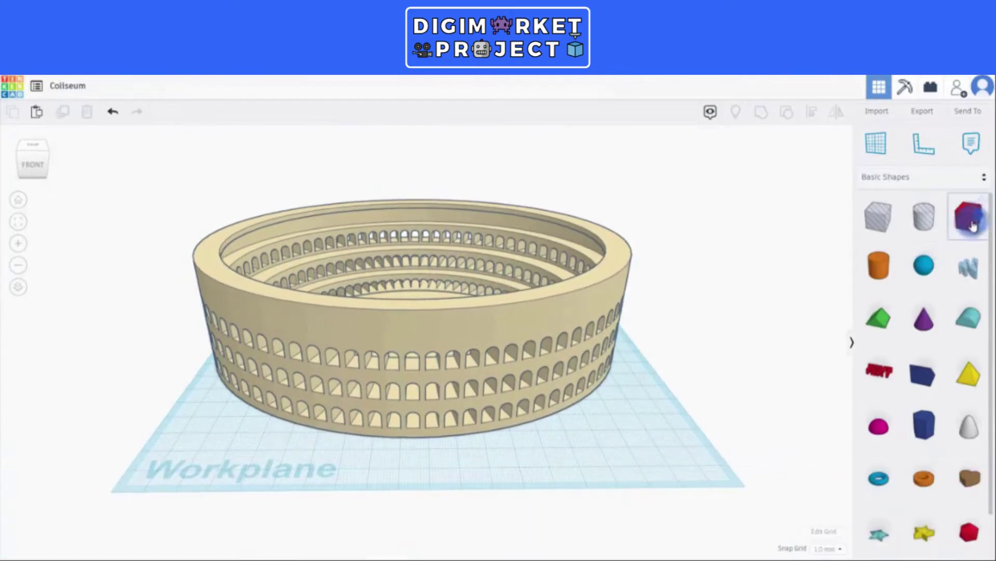
drag(972, 225, 441, 463)
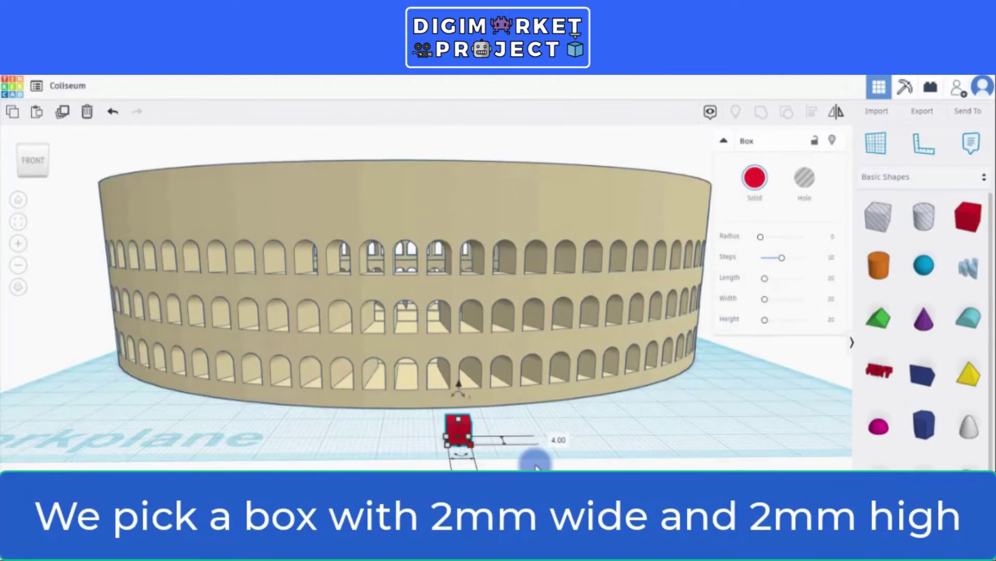
text(2)
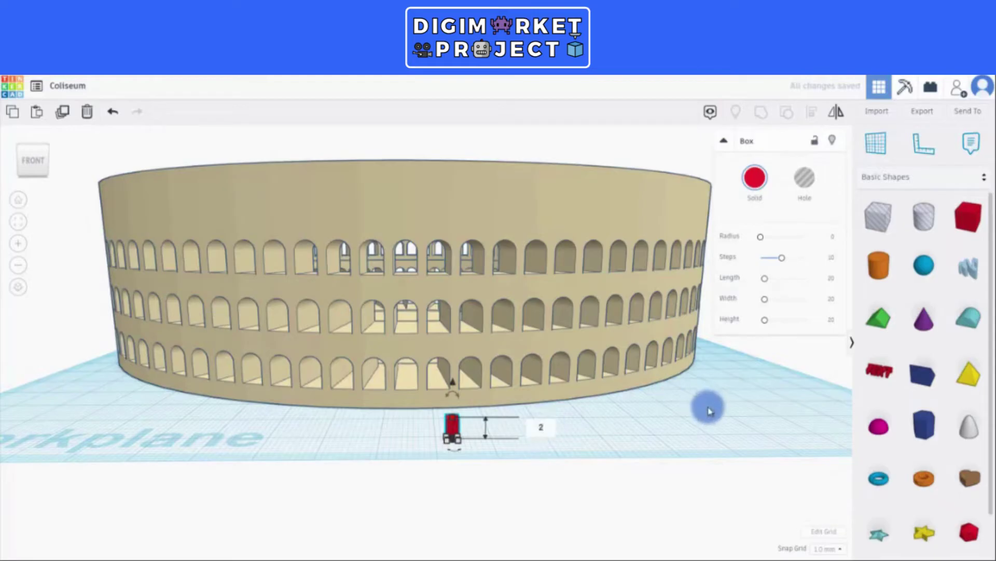
- Align the small box with the colosseum's center from the front and raise it 33 mm
shift+click(521, 305)
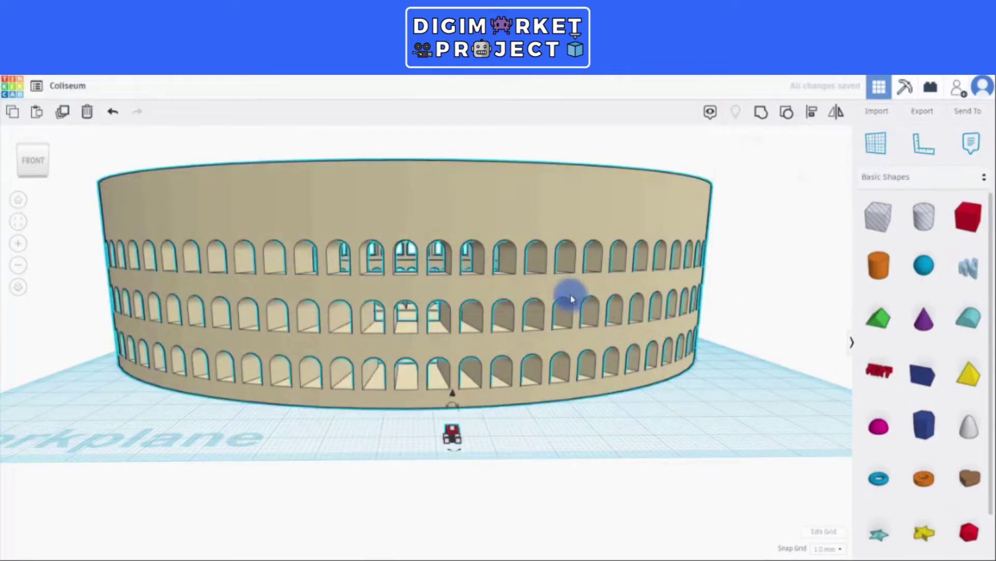
click(812, 111)
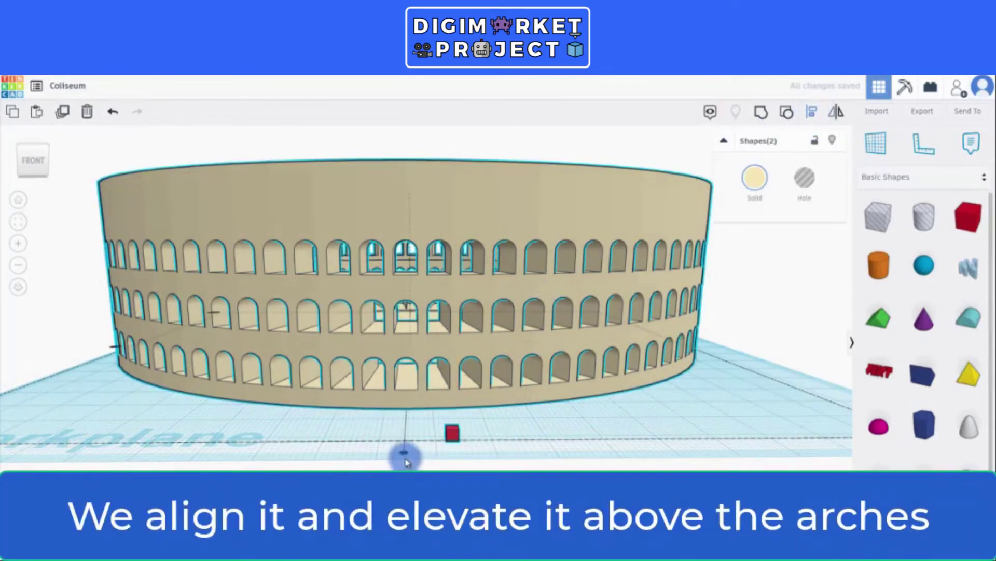
click(406, 458)
click(415, 454)
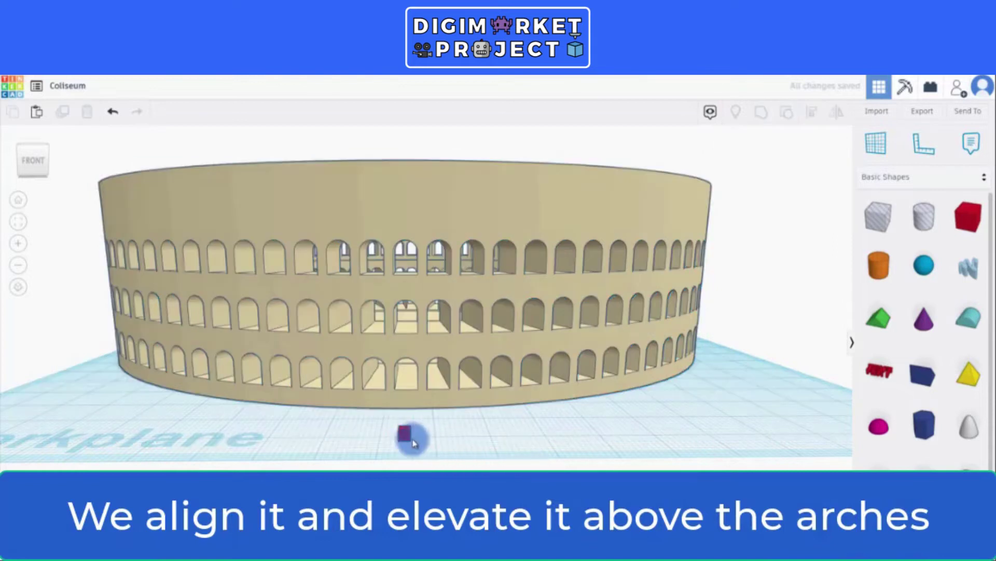
drag(403, 385, 382, 188)
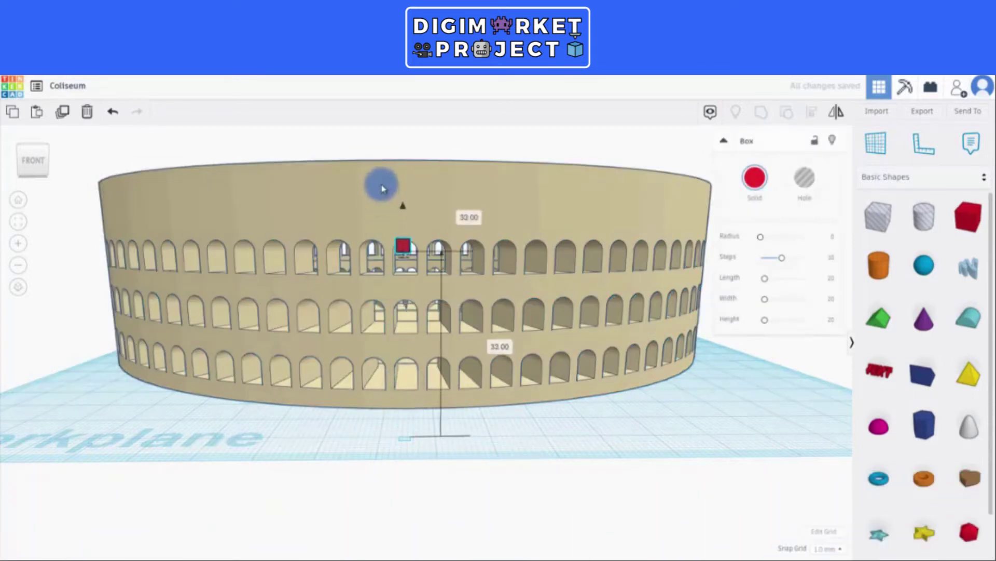
- Turn the small box into a hole and stretch its length to 300 mm through the colosseum
right_drag(508, 315, 635, 399)
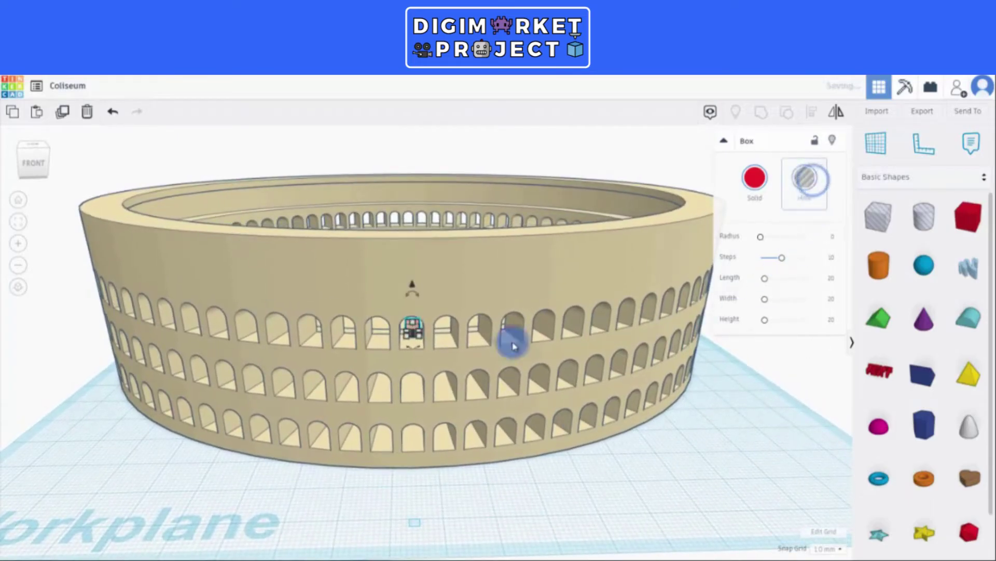
right_drag(513, 345, 164, 402)
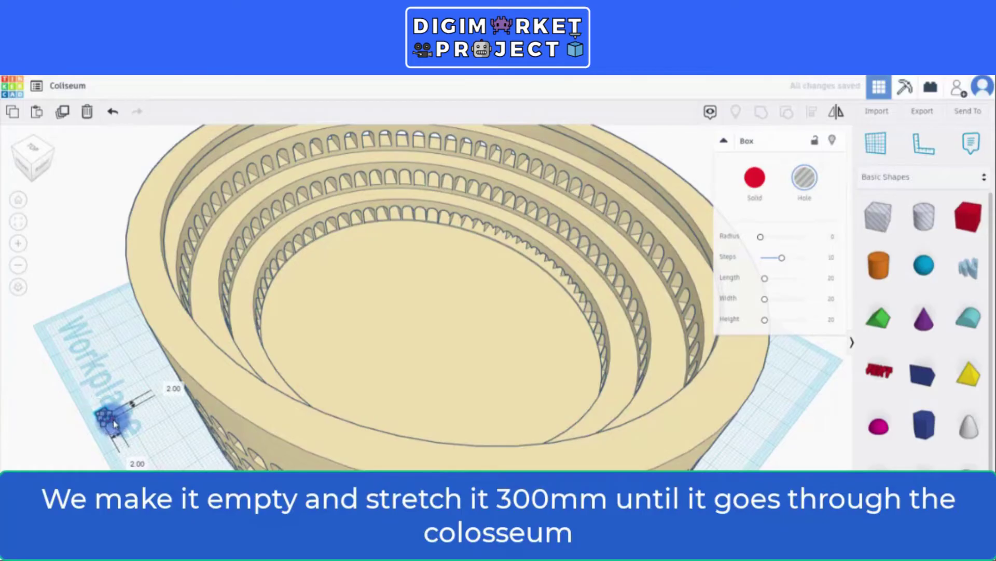
text(300)
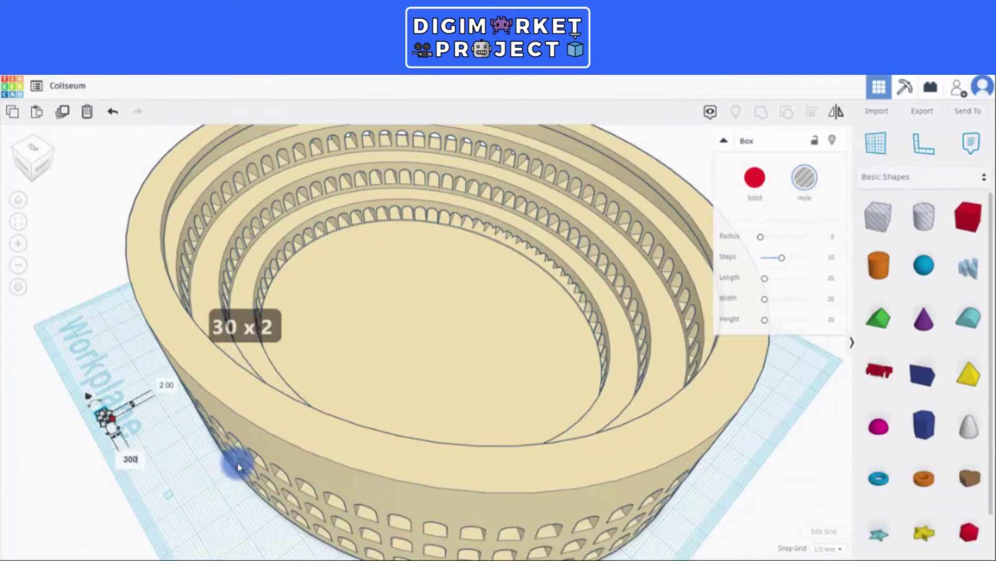
key(Return)
scroll(237, 466, down, 5)
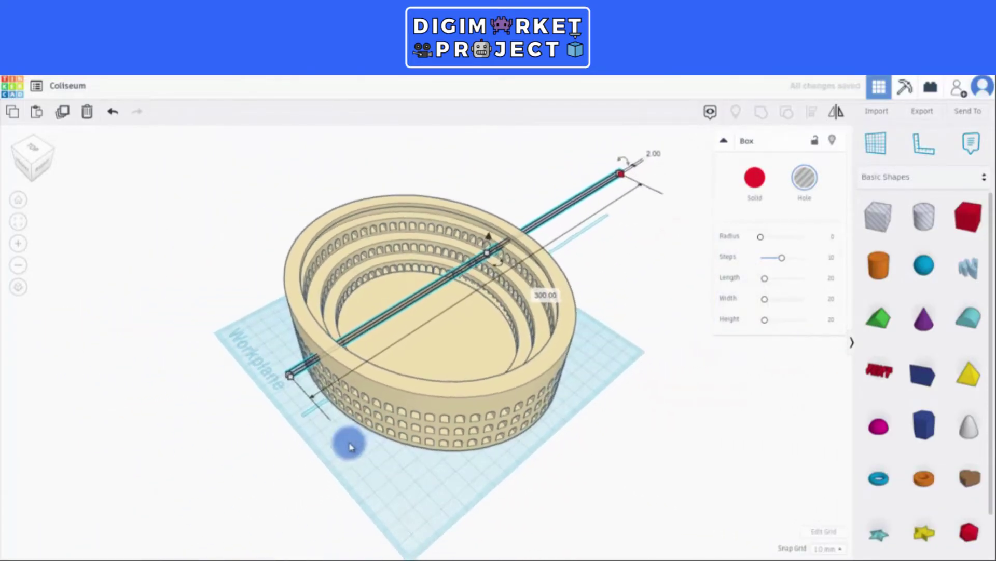
- Center the long box hole on the colosseum front to back
right_drag(412, 463, 310, 447)
drag(537, 241, 542, 207)
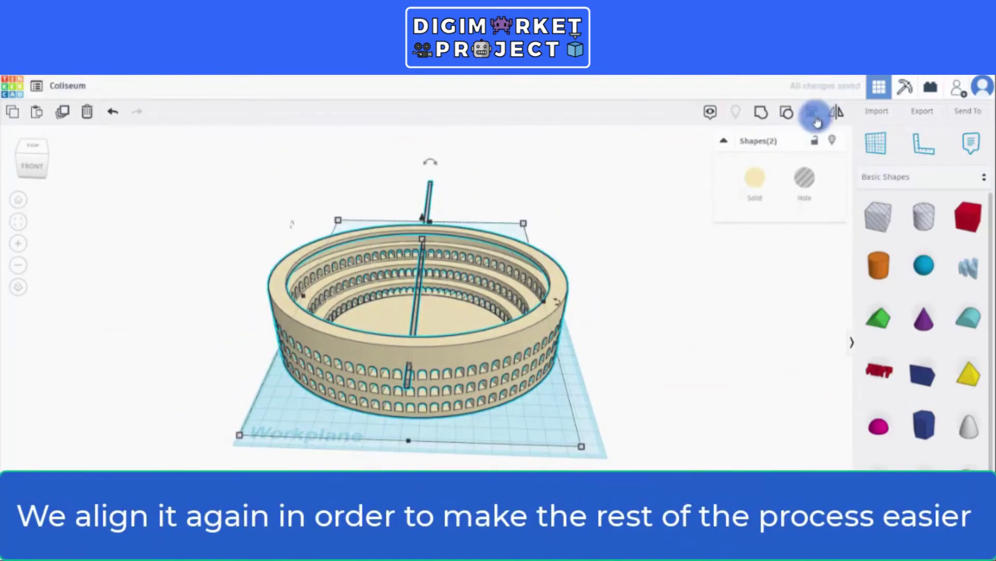
right_drag(413, 467, 251, 327)
click(319, 429)
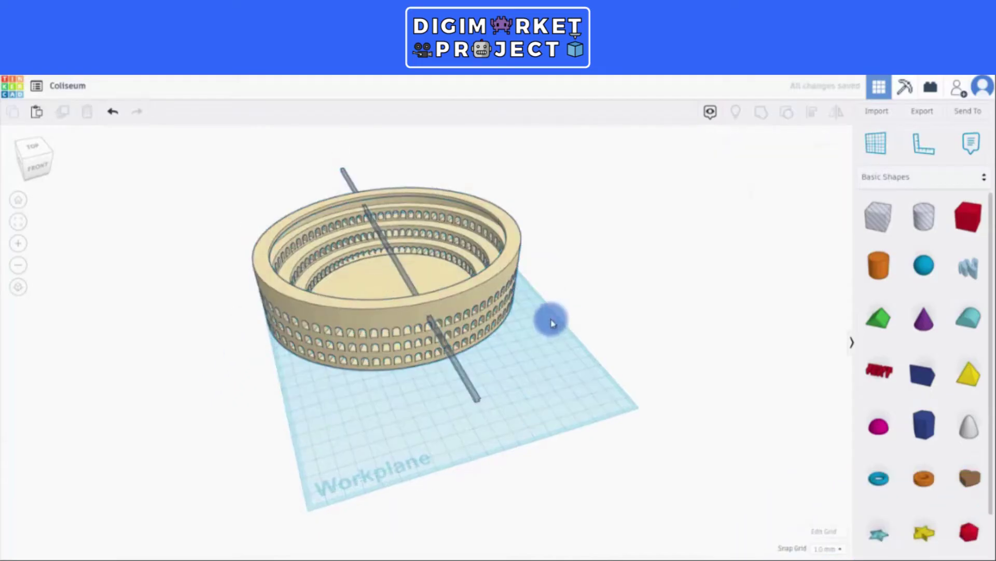
- Duplicate the long box hole with a 10° rotation and repeat it around the colosseum until there are 18 holes
right_drag(552, 322, 500, 314)
scroll(551, 401, up, 3)
right_drag(545, 380, 541, 360)
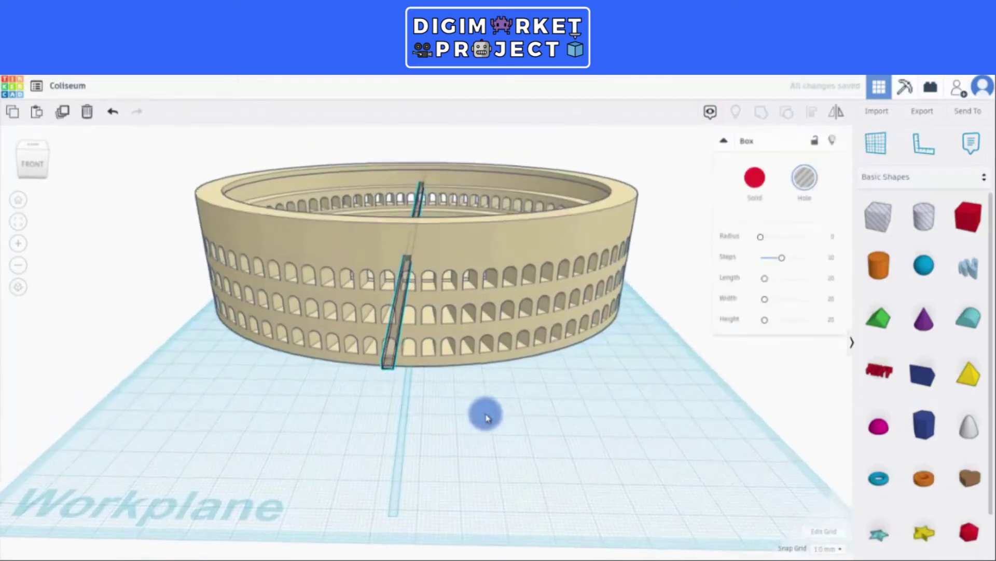
click(62, 112)
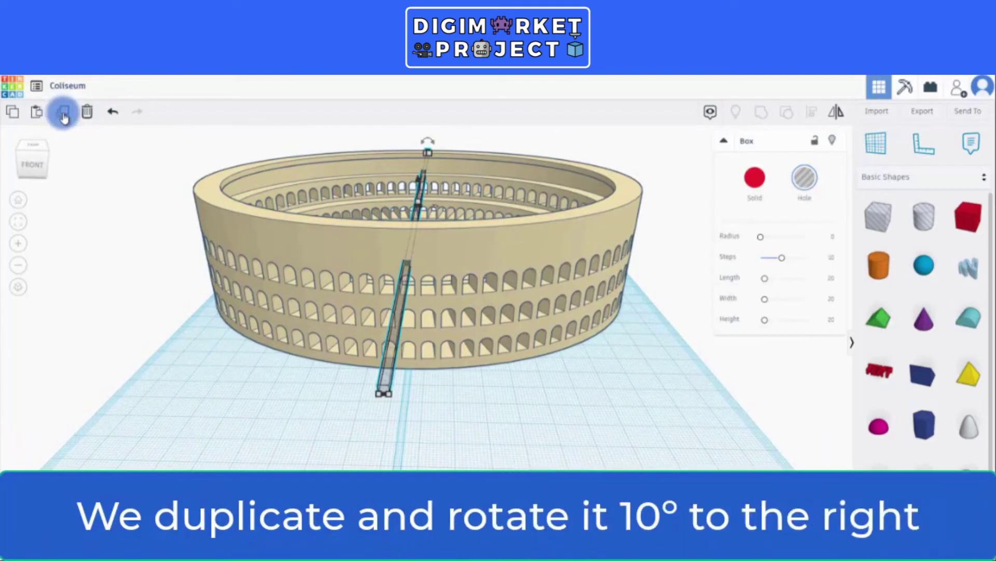
click(391, 407)
scroll(474, 415, down, 2)
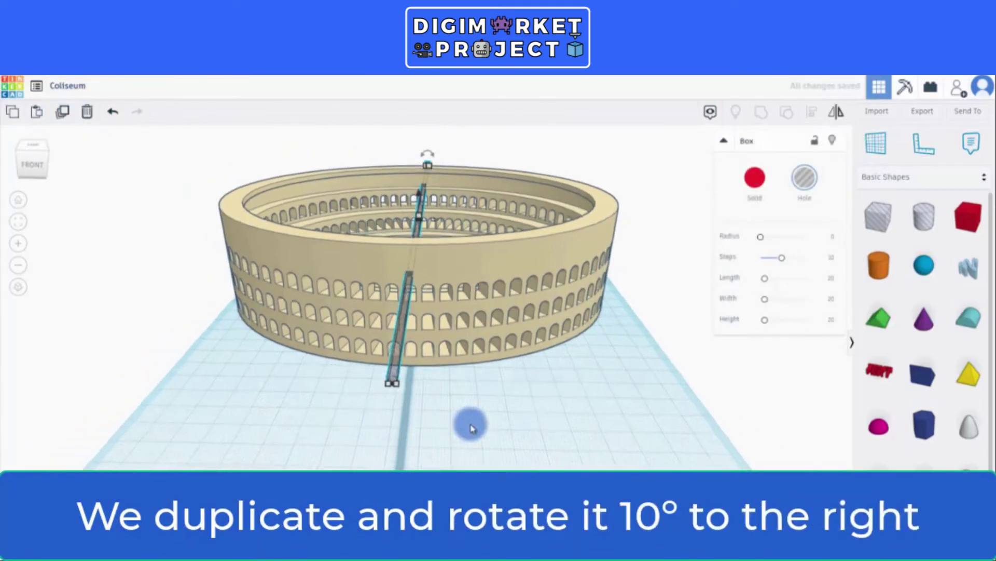
right_drag(473, 428, 493, 457)
mouse_move(435, 459)
drag(435, 458, 538, 477)
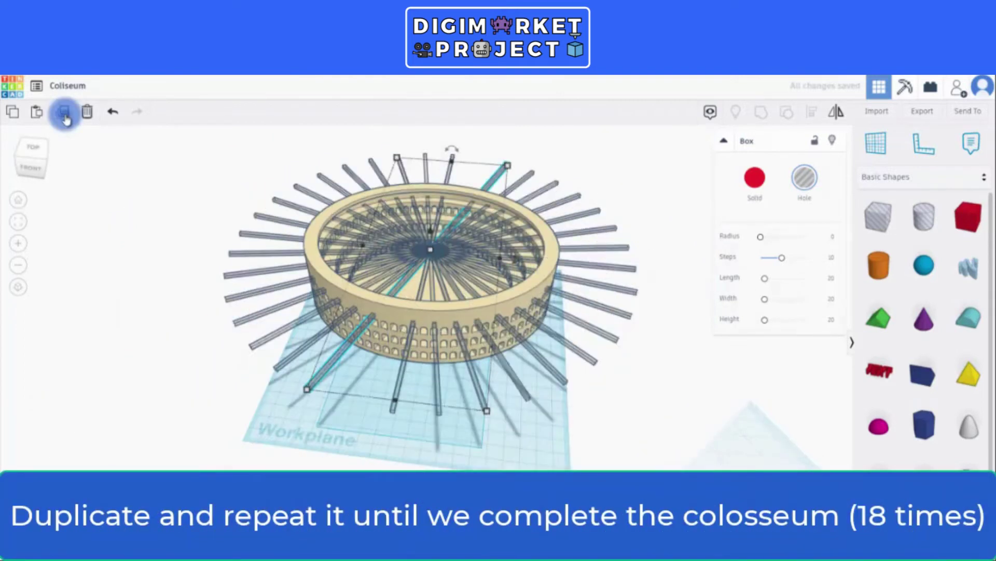
- Hide the colosseum and group all 18 radial box holes into one shape
right_drag(307, 460, 348, 441)
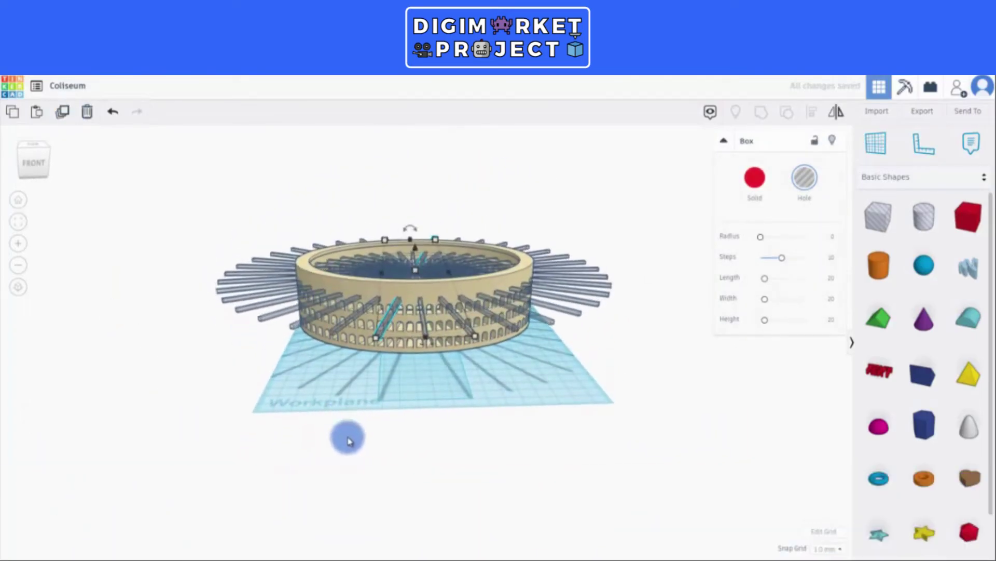
right_drag(440, 426, 513, 439)
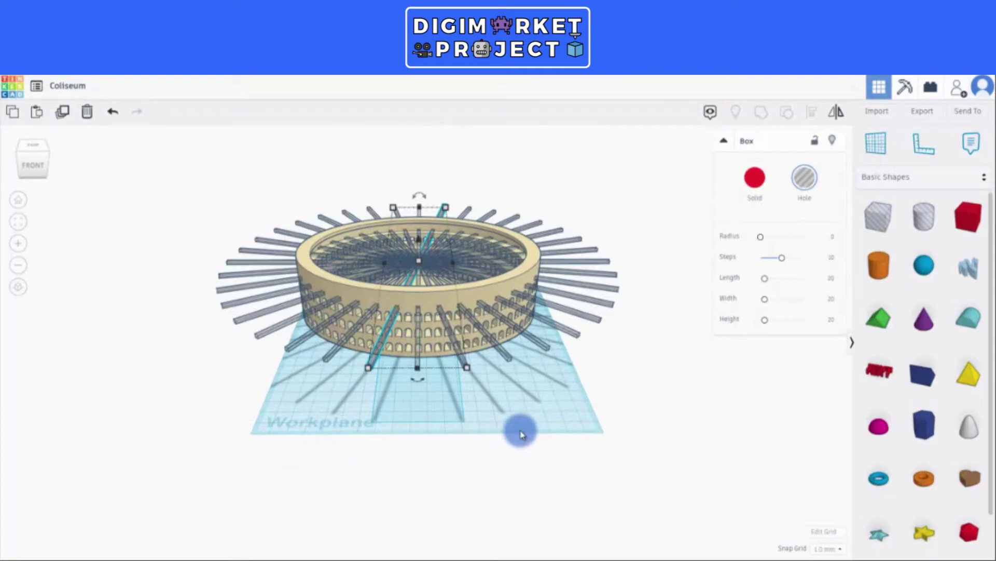
click(506, 293)
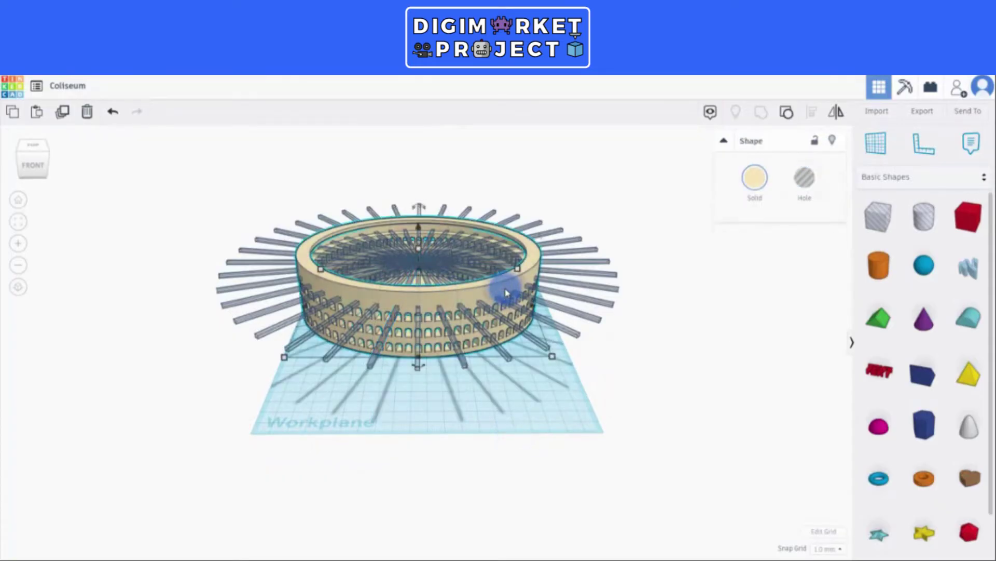
click(832, 141)
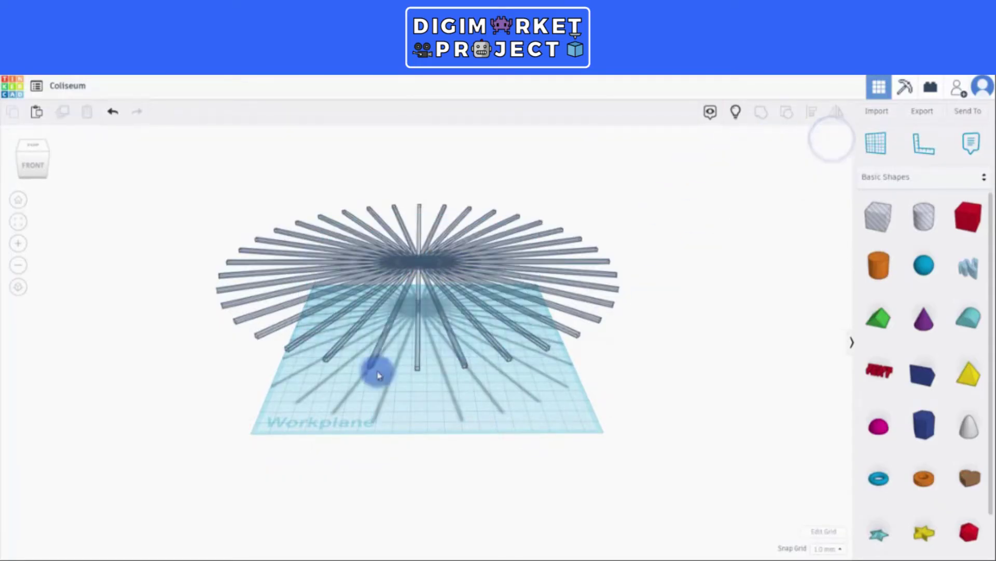
drag(184, 407, 700, 159)
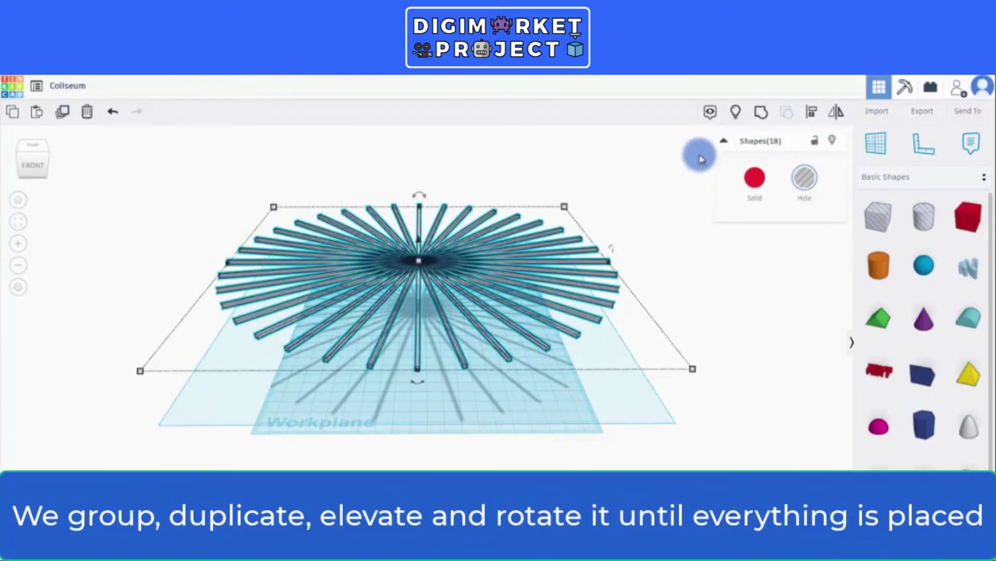
key(ctrl+g)
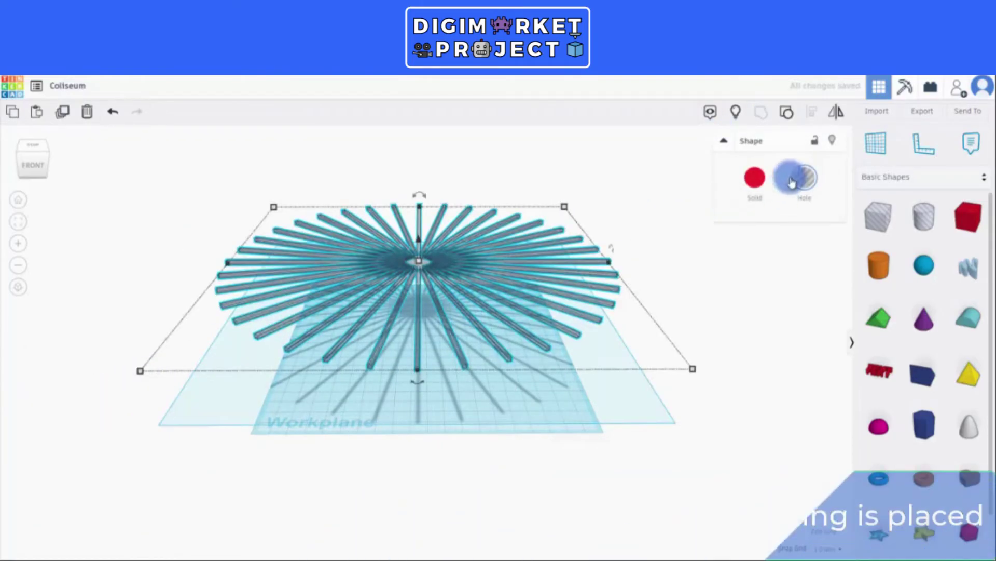
- Show the colosseum again, duplicate it with the grouped box holes, and rotate and raise the copied holes between the originals
click(730, 116)
shift+click(388, 335)
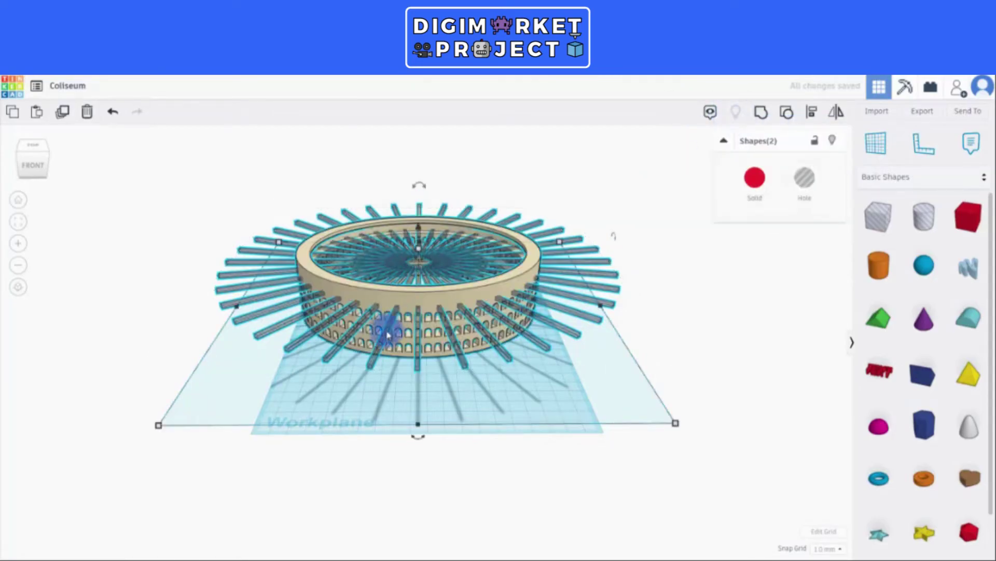
click(62, 113)
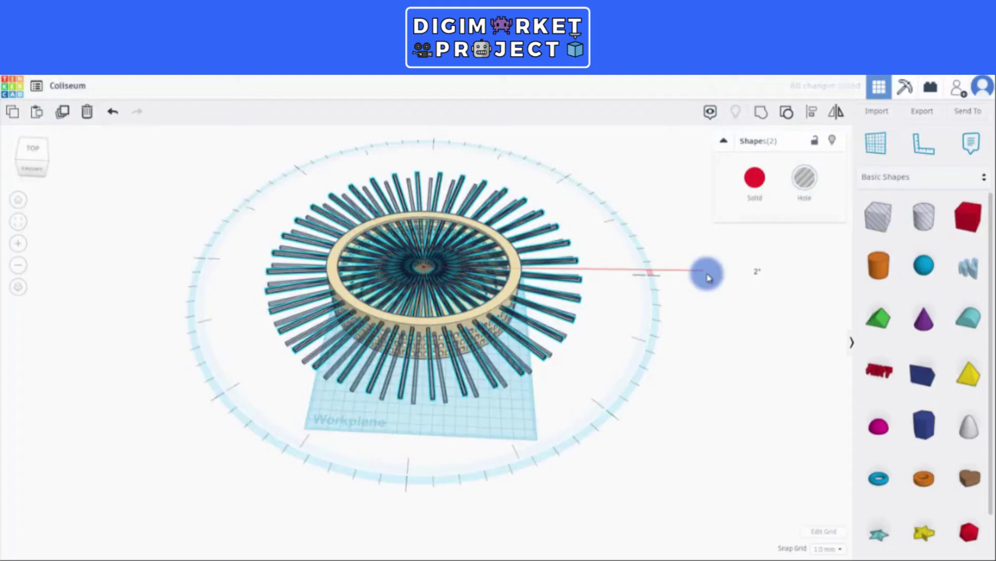
drag(708, 276, 706, 280)
mouse_move(688, 395)
right_down()
mouse_move(688, 367)
mouse_move(703, 355)
mouse_move(703, 397)
right_up()
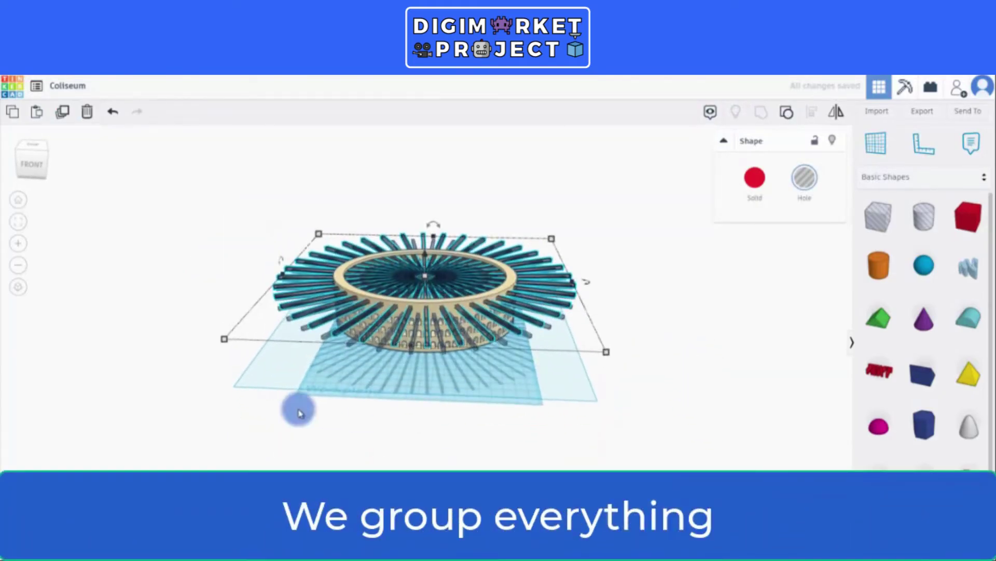
- Group the colosseum with all the radial holes to cut two staggered rows of square openings
drag(279, 398, 620, 202)
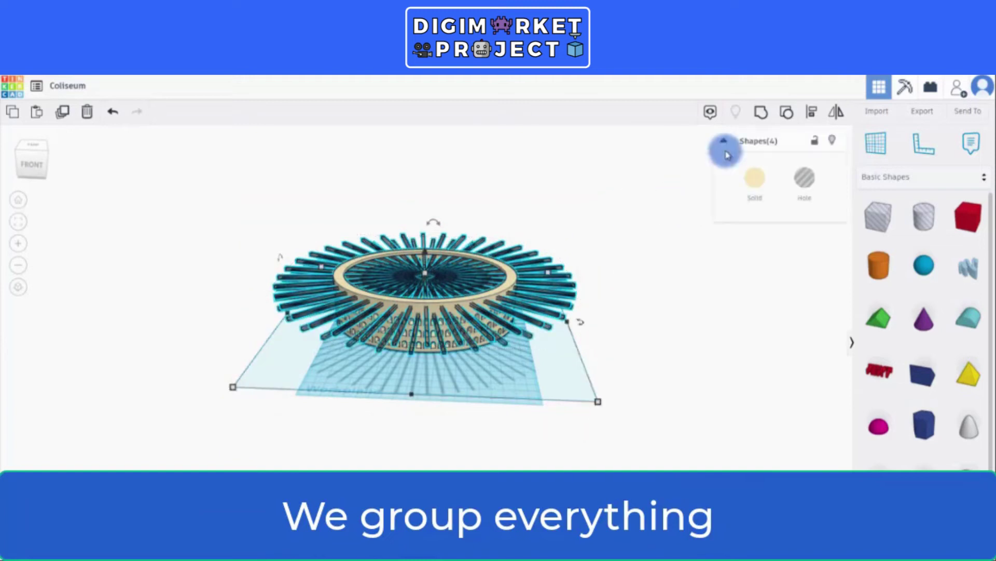
key(ctrl+g)
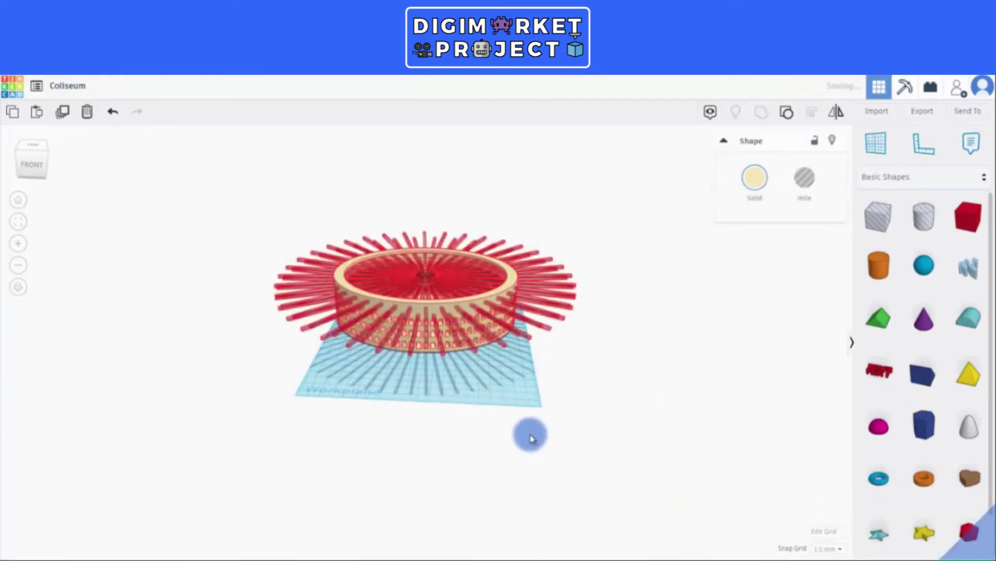
right_drag(530, 429, 551, 475)
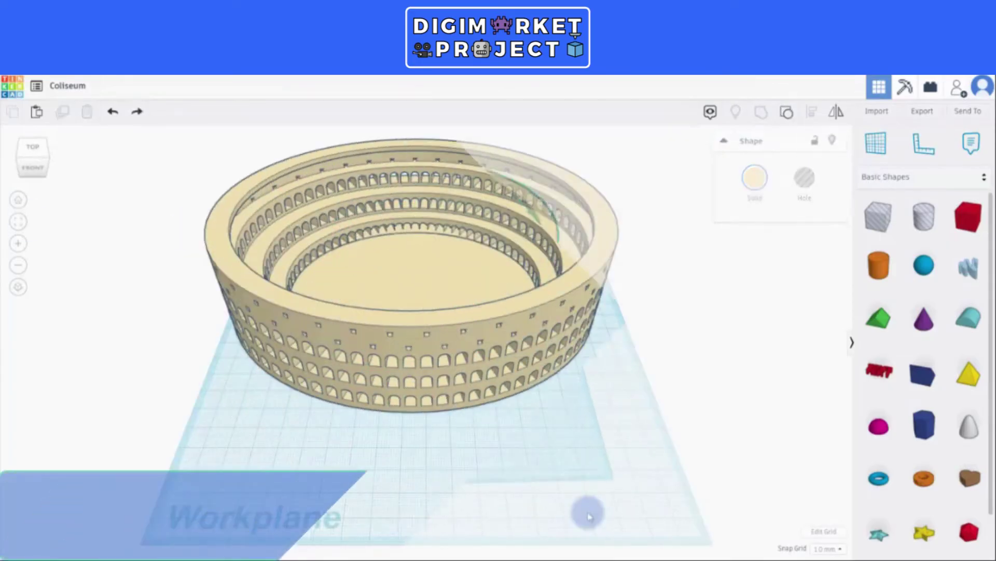
- Place a tube in front of the colosseum and move the colosseum back 60 mm
drag(924, 465, 413, 449)
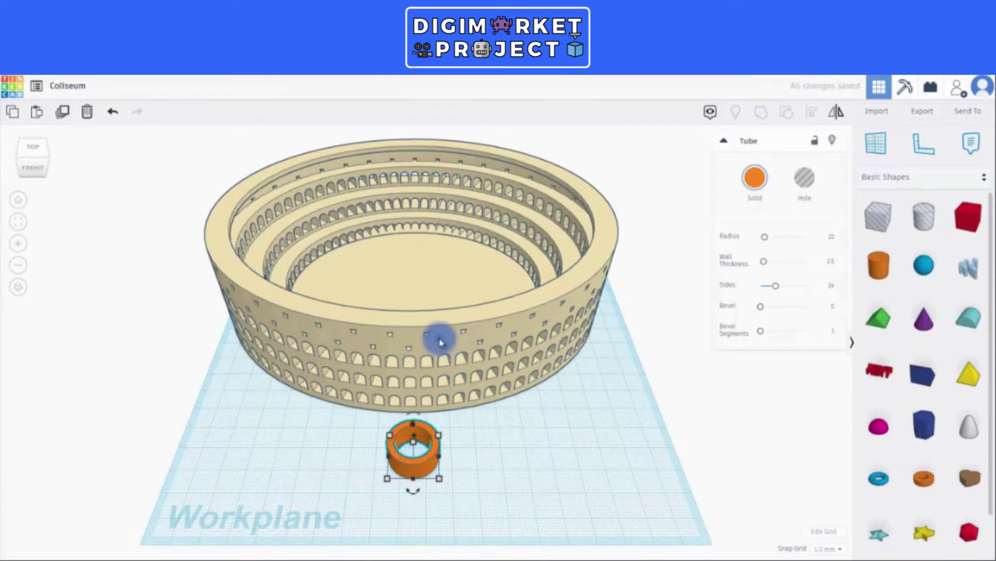
drag(439, 338, 436, 250)
- Set the tube to 64 sides and a wall thickness of 0.1
click(401, 452)
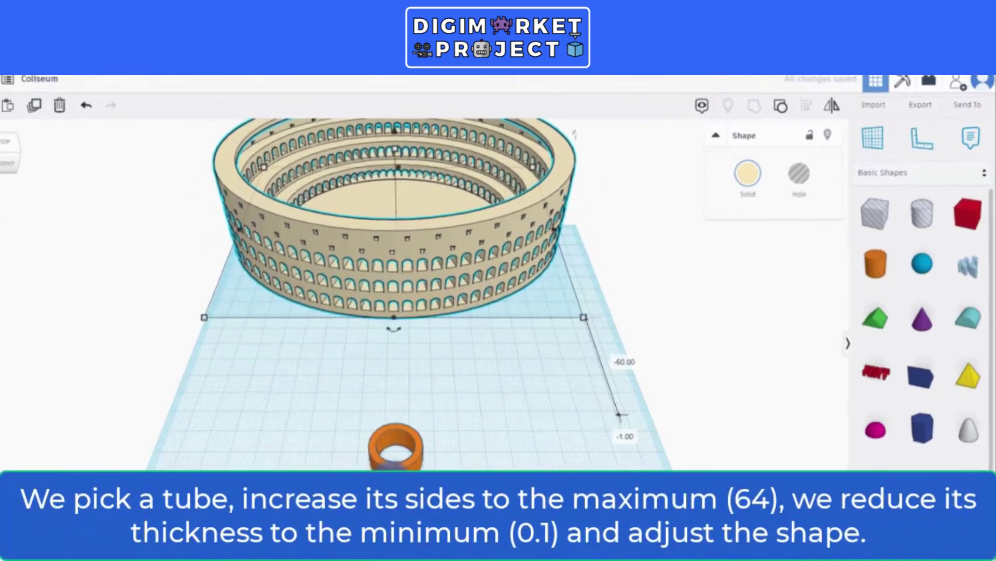
drag(597, 270, 682, 277)
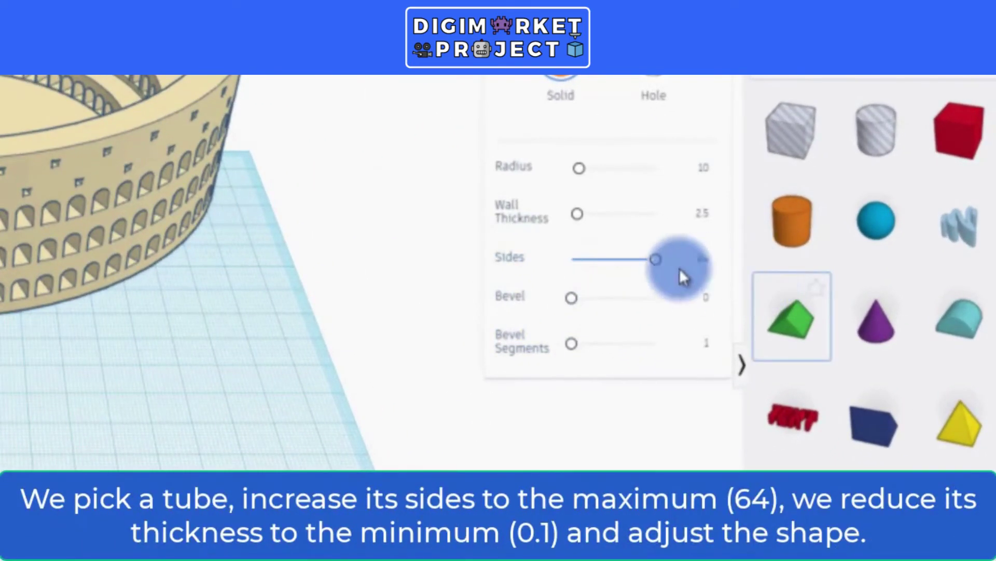
click(709, 207)
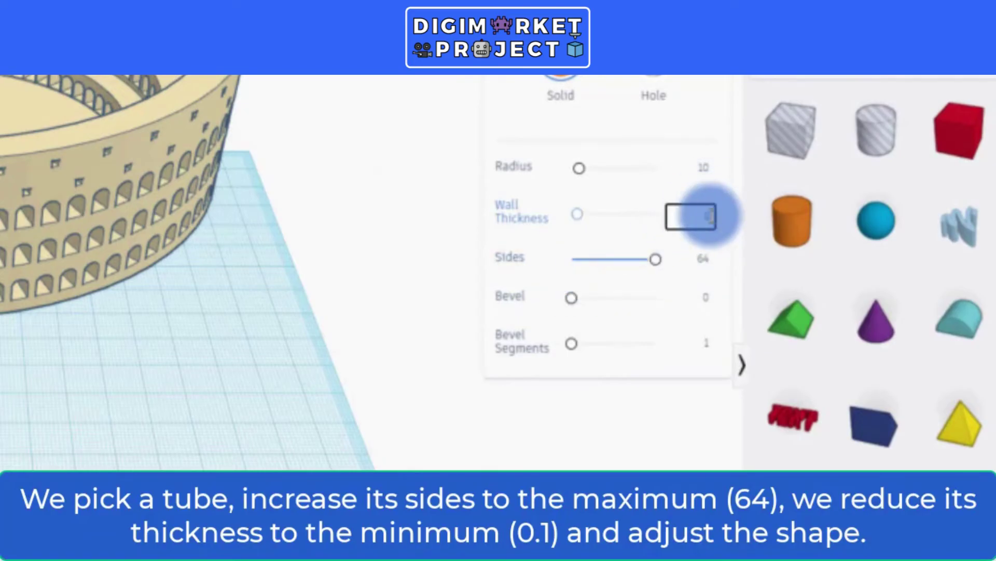
key(Return)
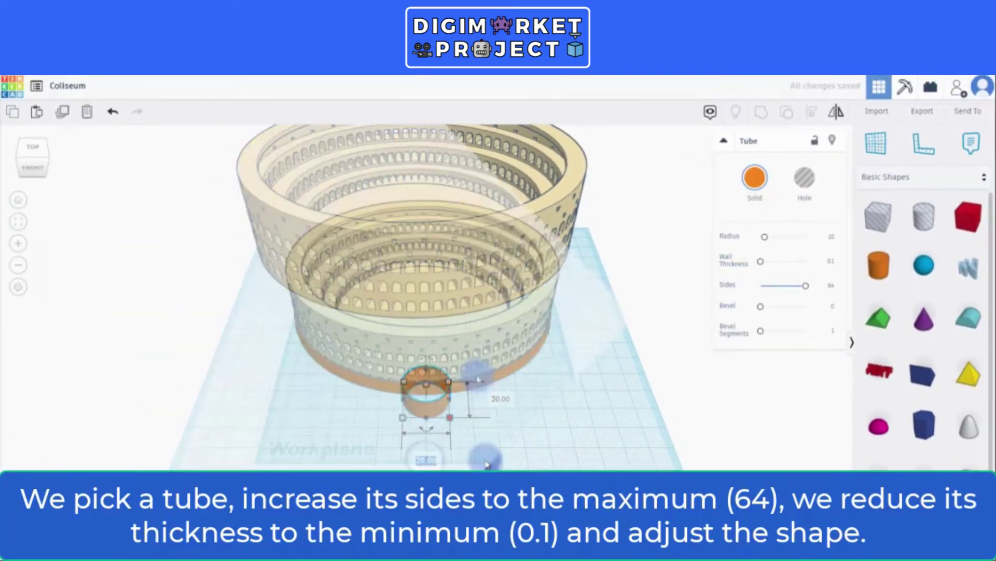
- Enlarge the tube around the colosseum's base and set its height to 2 mm
click(503, 425)
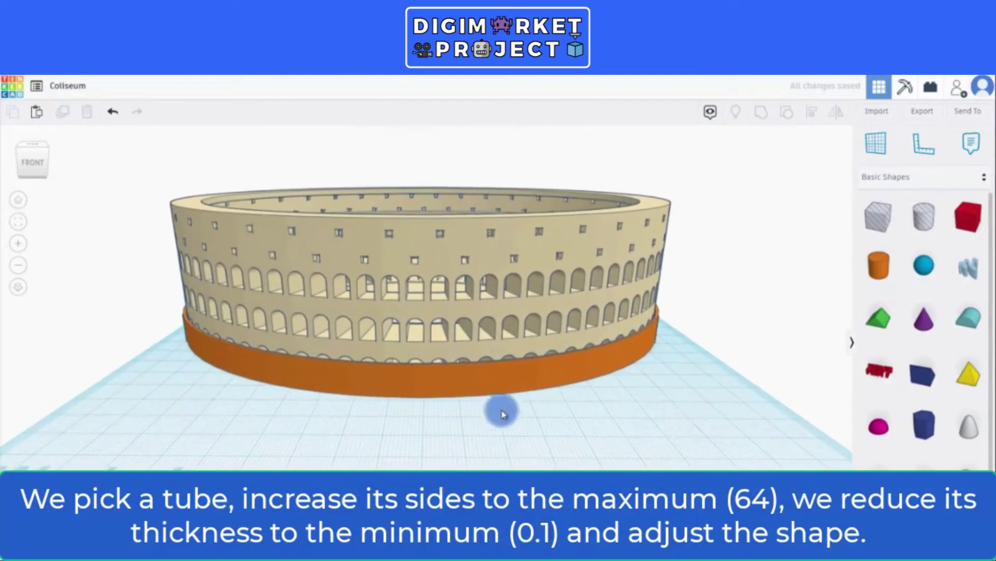
click(463, 384)
drag(423, 296, 421, 314)
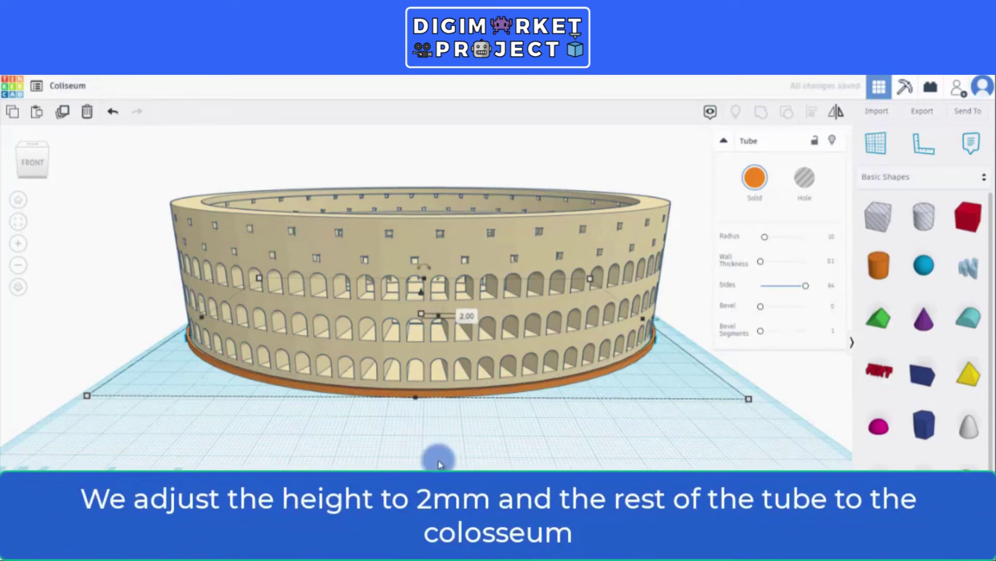
- Adjust the tube's width and depth so it fits closely around the colosseum's base
right_drag(439, 462, 382, 477)
scroll(307, 445, up, 4)
scroll(178, 443, up, 2)
scroll(178, 443, down, 5)
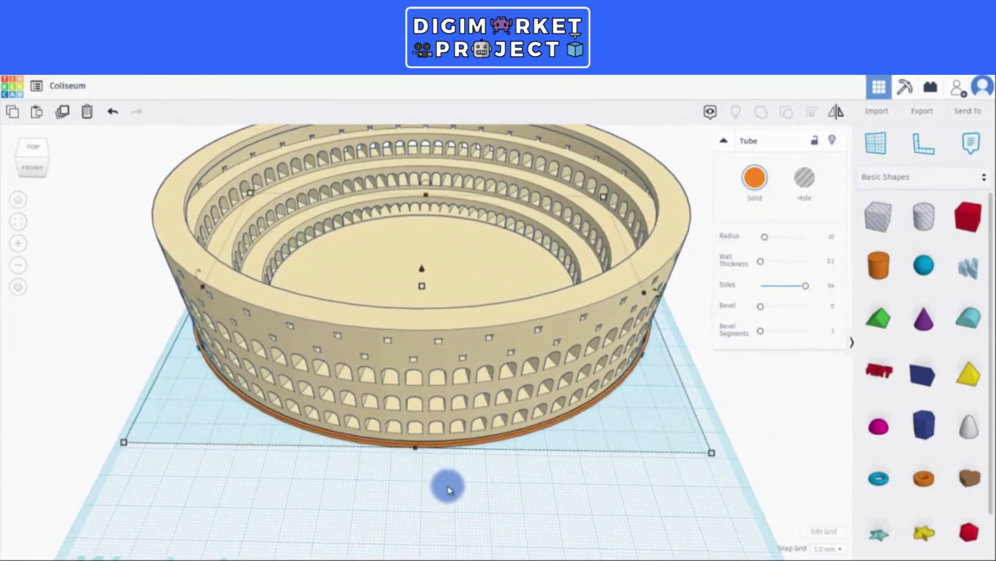
scroll(449, 489, up, 5)
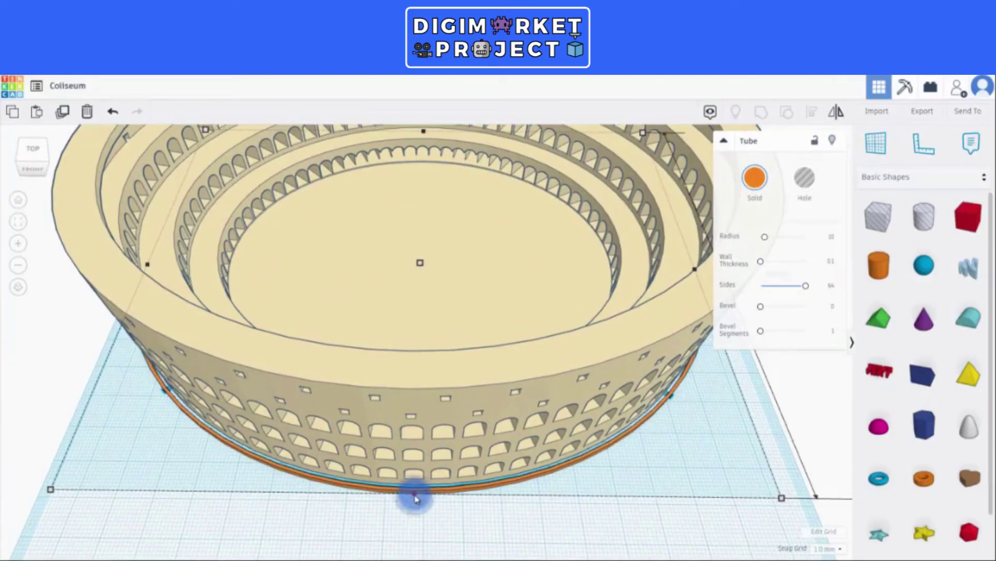
- Recolor the base ring with the pale cream preset that matches the colosseum
right_drag(115, 470, 138, 478)
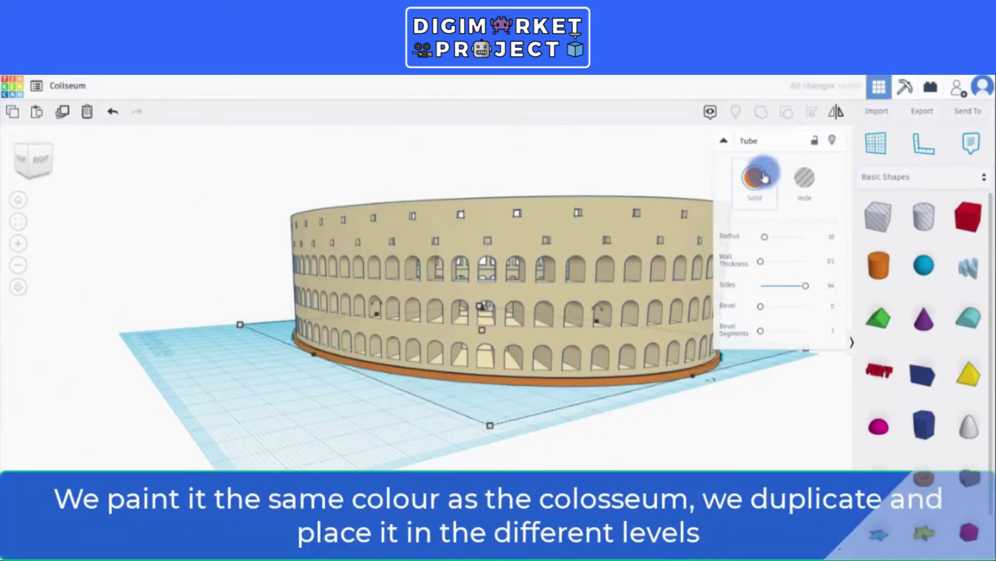
click(754, 178)
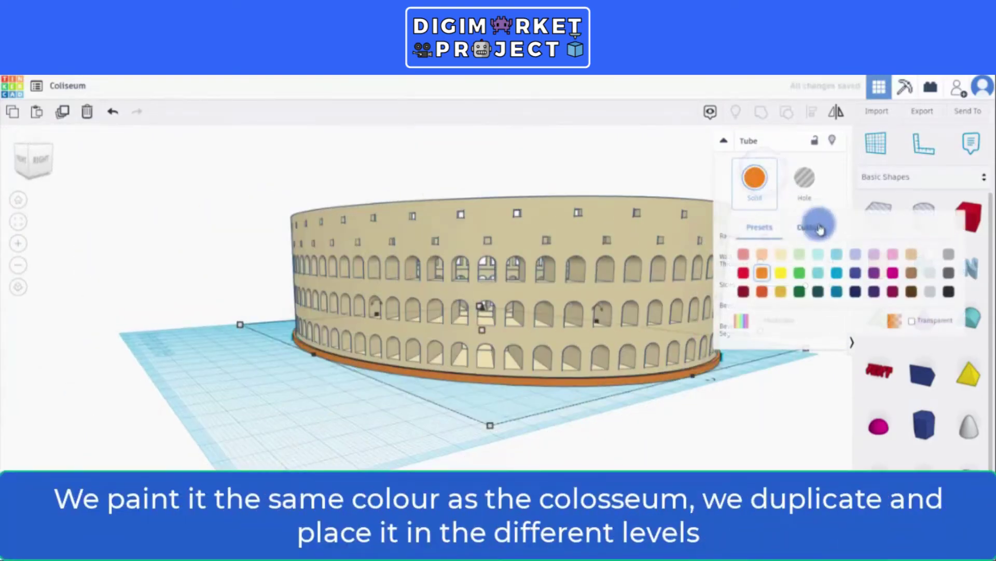
click(780, 255)
- Duplicate the base ring and raise the copy 13 mm to sit above the lowest arch tier
right_drag(374, 416, 470, 430)
click(66, 118)
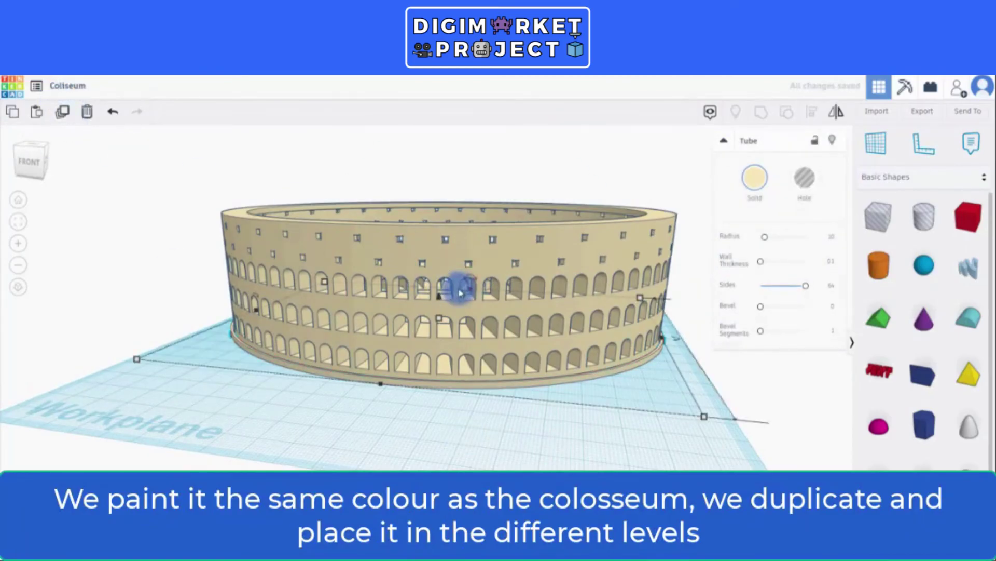
drag(440, 298, 443, 273)
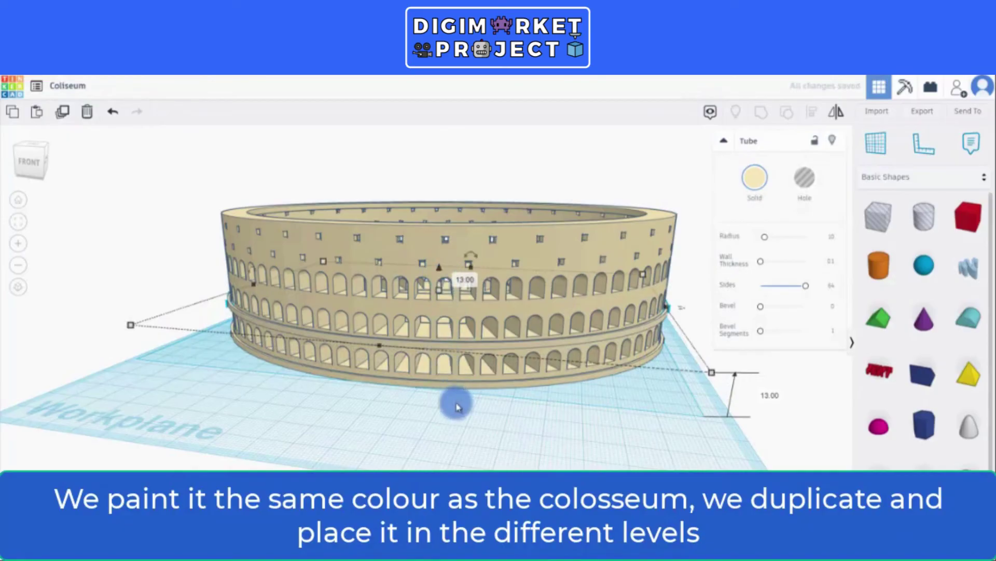
- Duplicate the raised ring onto the band above the second arch tier and lower the copy 1 mm
right_drag(456, 406, 498, 389)
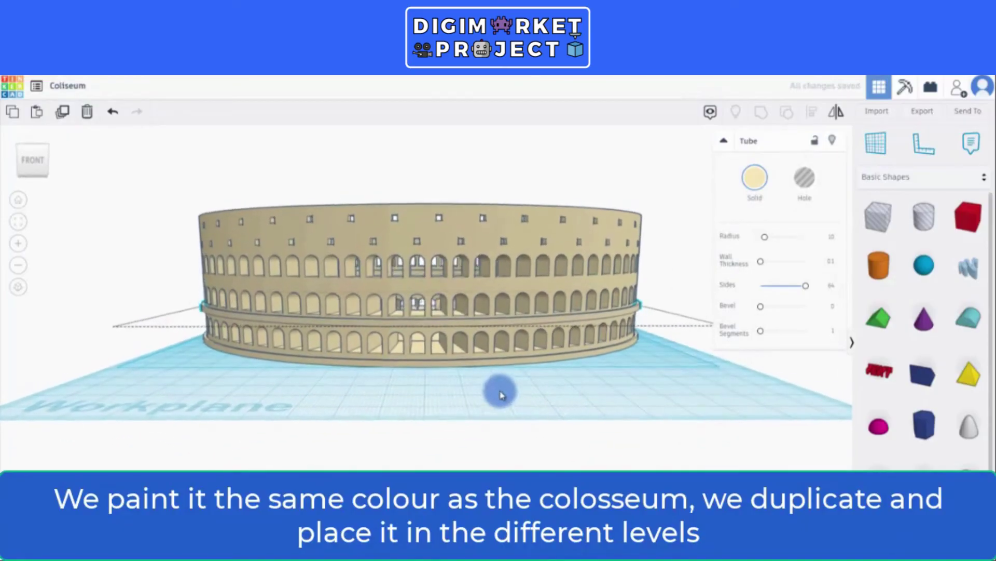
click(63, 112)
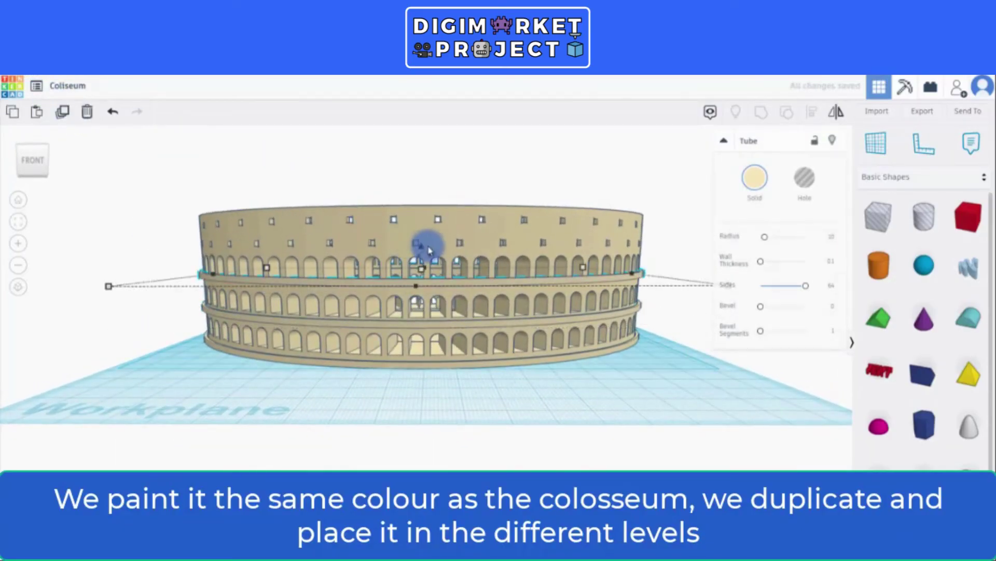
drag(429, 251, 422, 251)
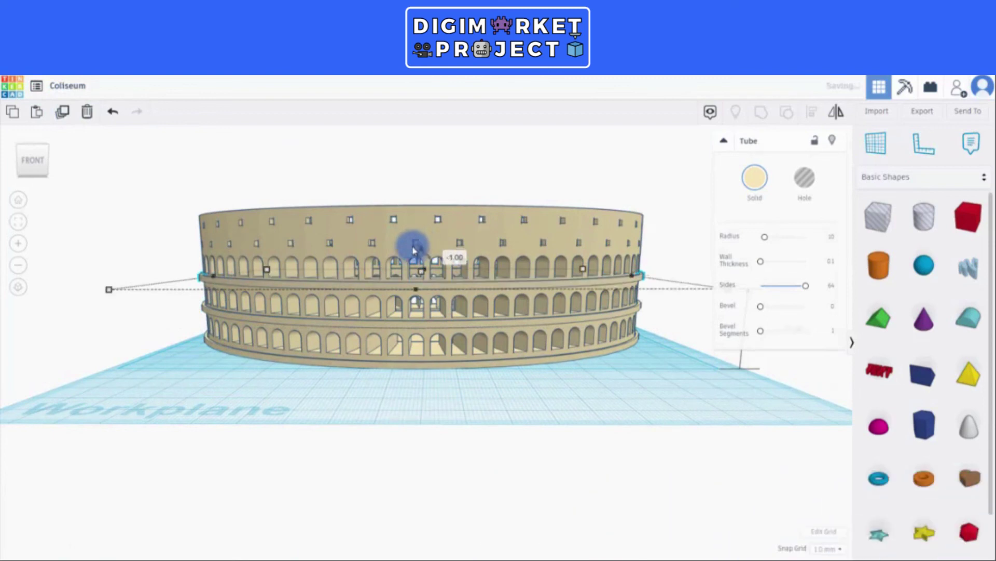
- Duplicate the ring again onto the band above the third arch tier and lower the copy 1 mm
click(63, 115)
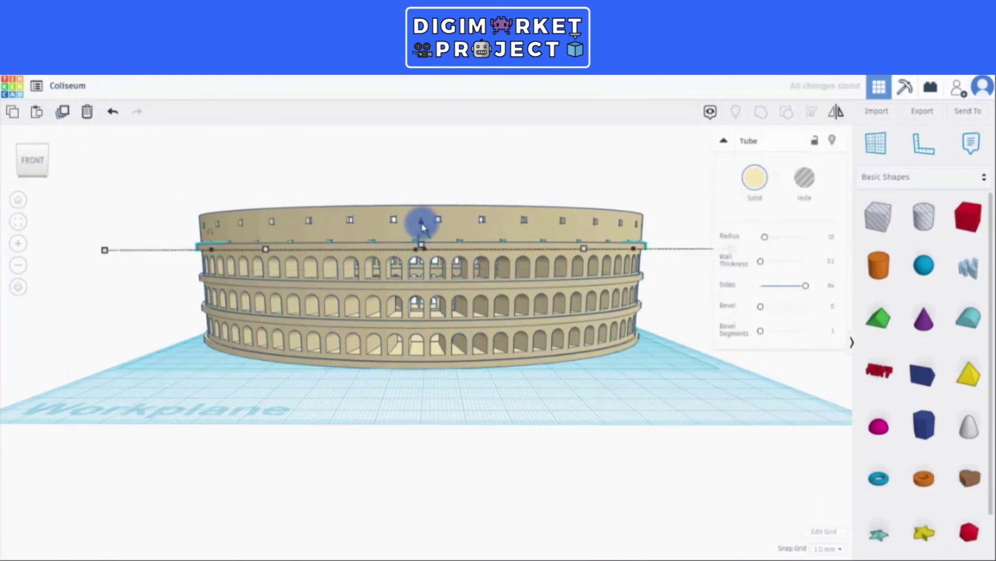
drag(422, 227, 422, 228)
scroll(495, 278, up, 5)
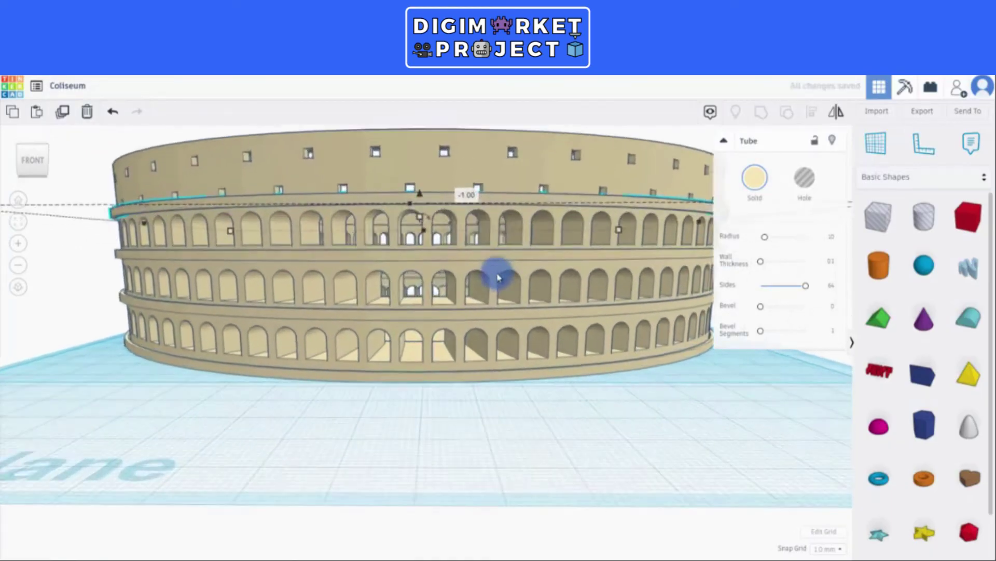
- Add another copy of the ring and raise it 12 mm to the colosseum's top rim
right_drag(546, 313, 478, 318)
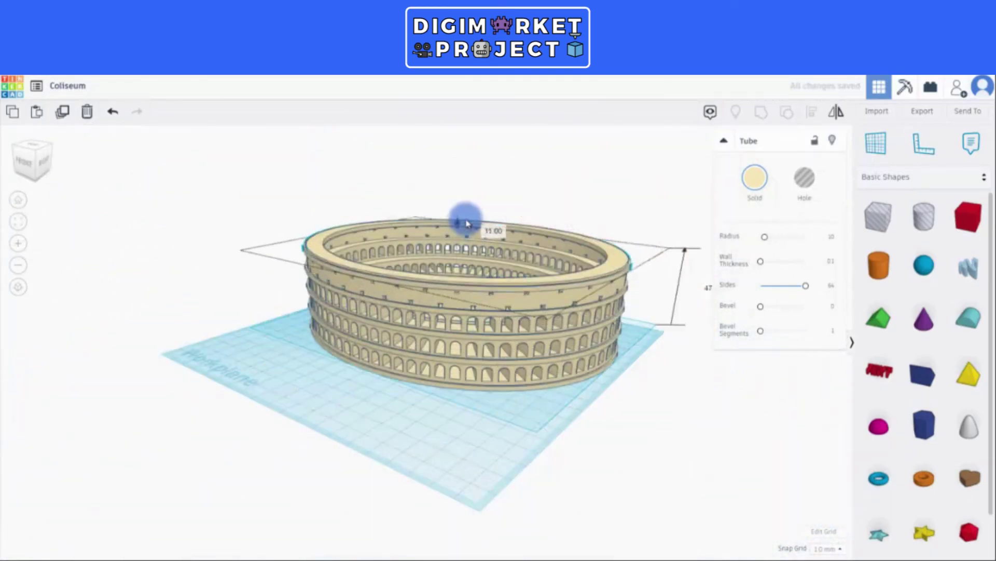
drag(468, 224, 467, 223)
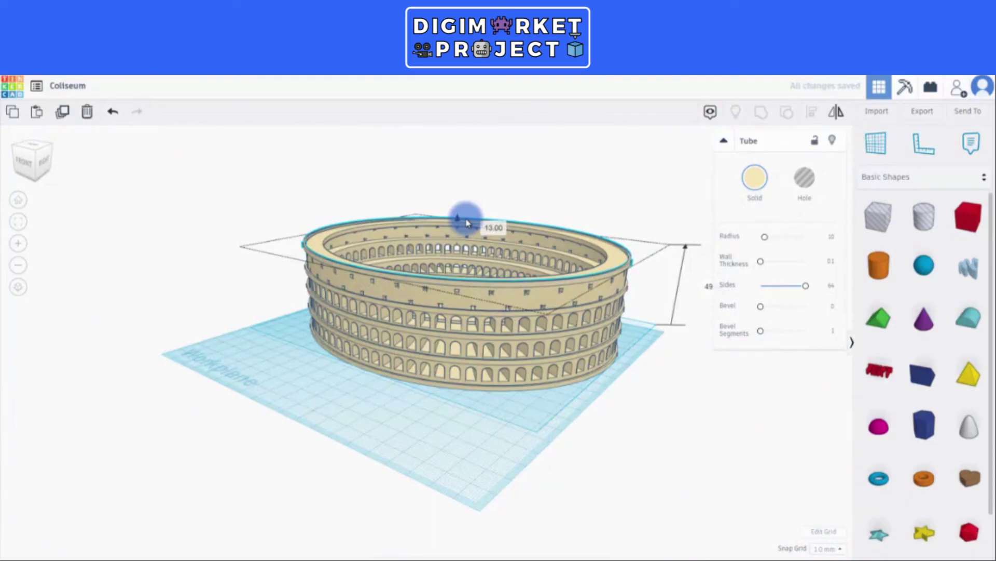
drag(468, 223, 468, 224)
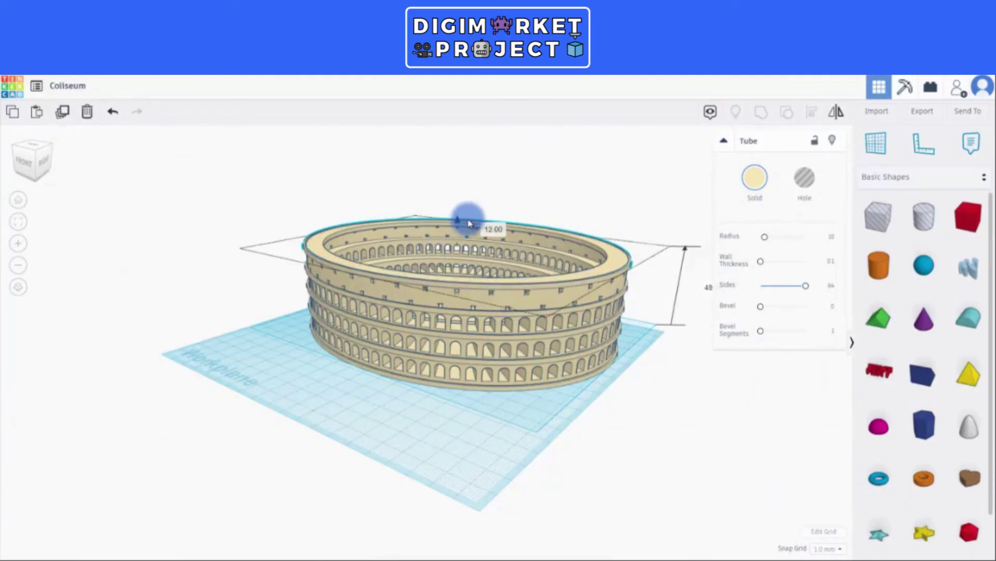
- Select the colosseum and all its decorative rings and group them into one shape
scroll(490, 302, up, 2)
right_drag(500, 298, 345, 410)
drag(345, 410, 554, 220)
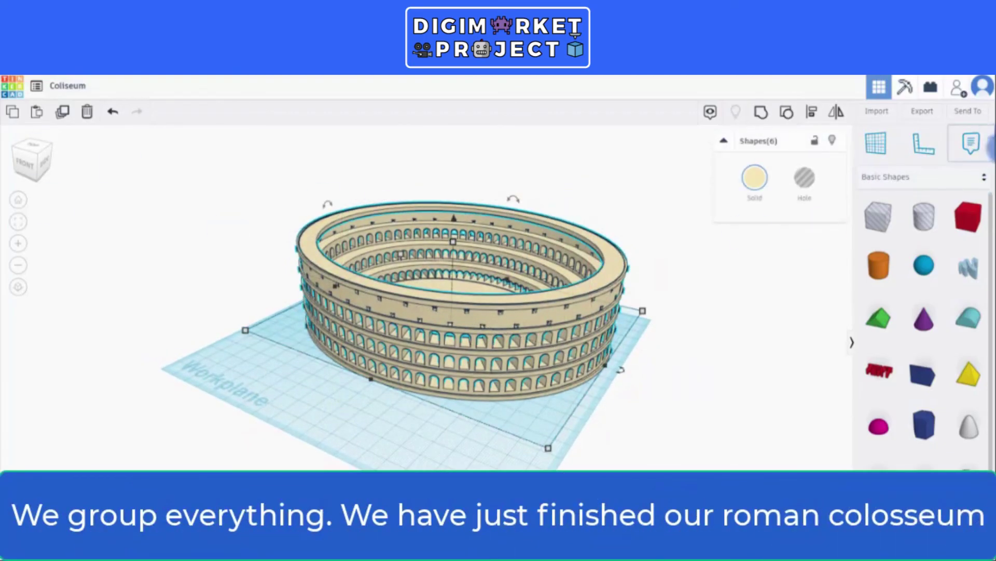
click(761, 117)
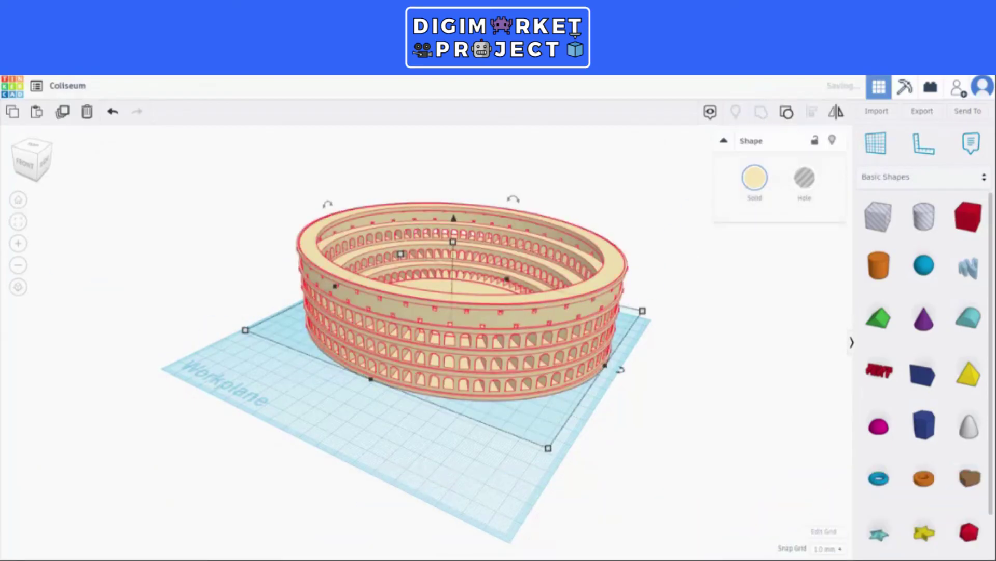